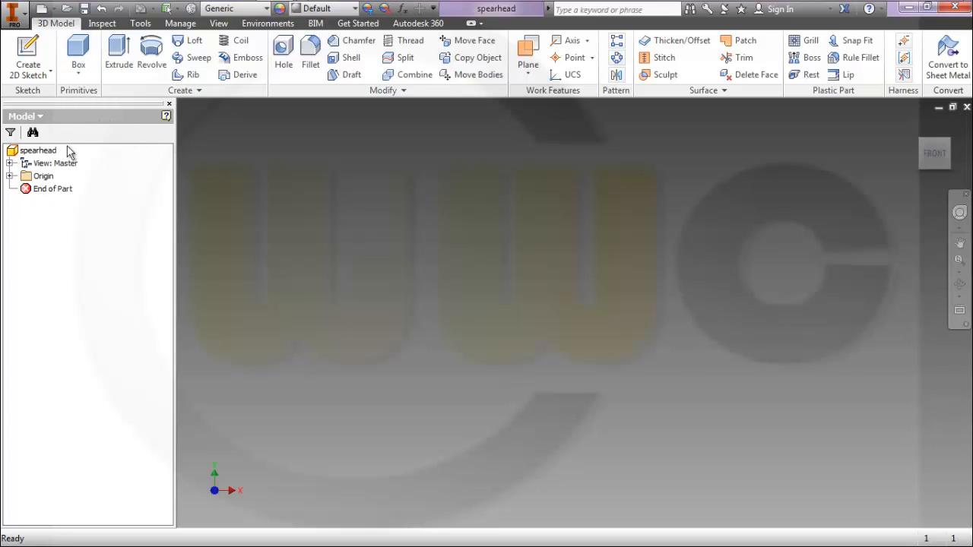
- Create Work Plane1 offset 20 mm from the origin XY plane
click(9, 176)
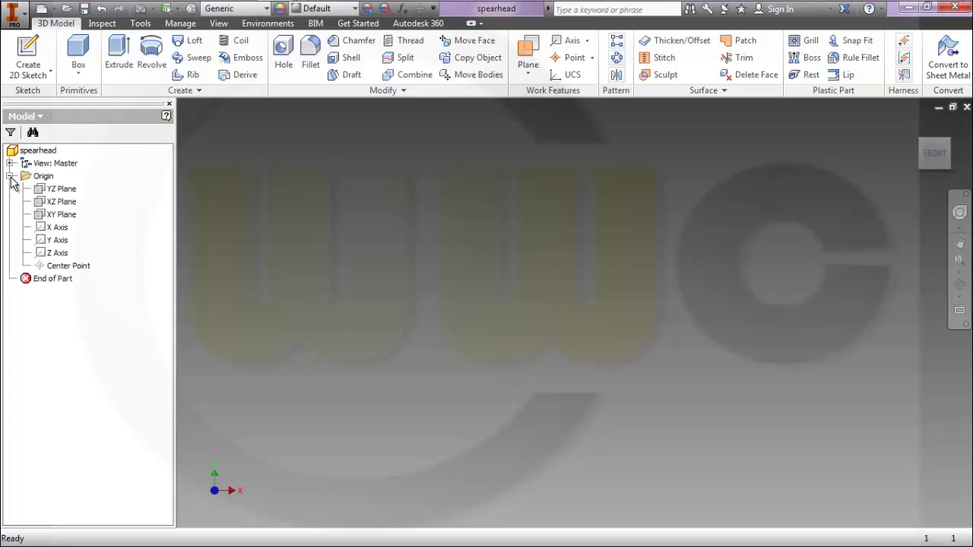
click(72, 219)
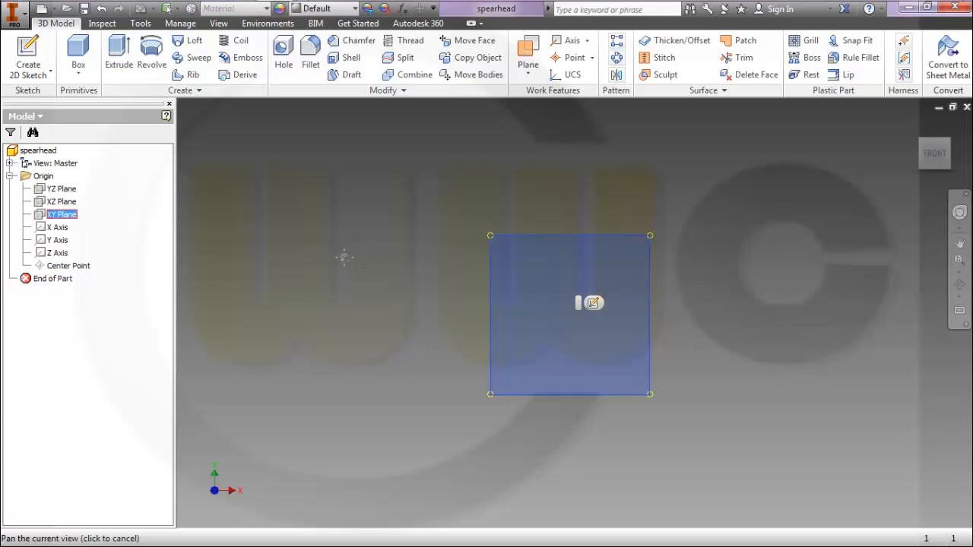
middle_drag(342, 257, 330, 296)
key(Caps_Lock)
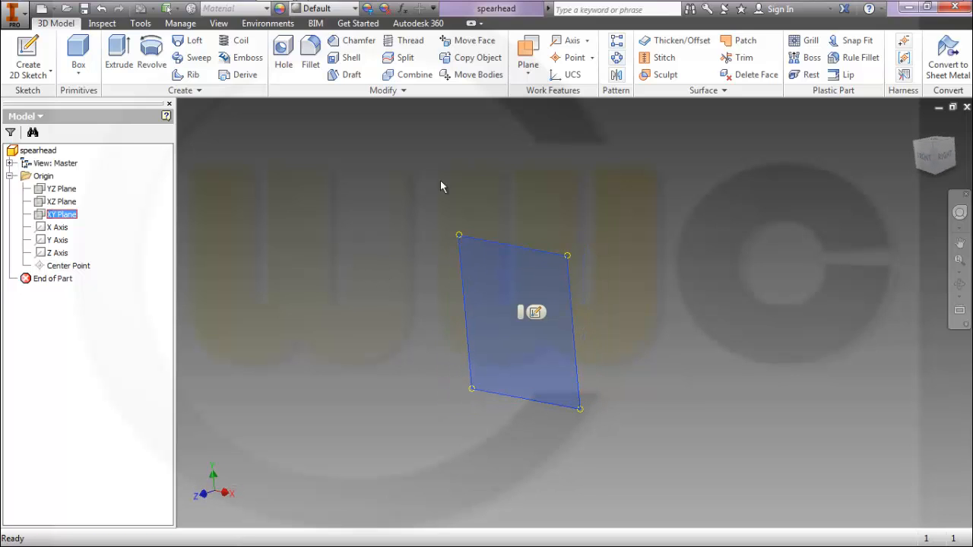
click(528, 67)
click(582, 131)
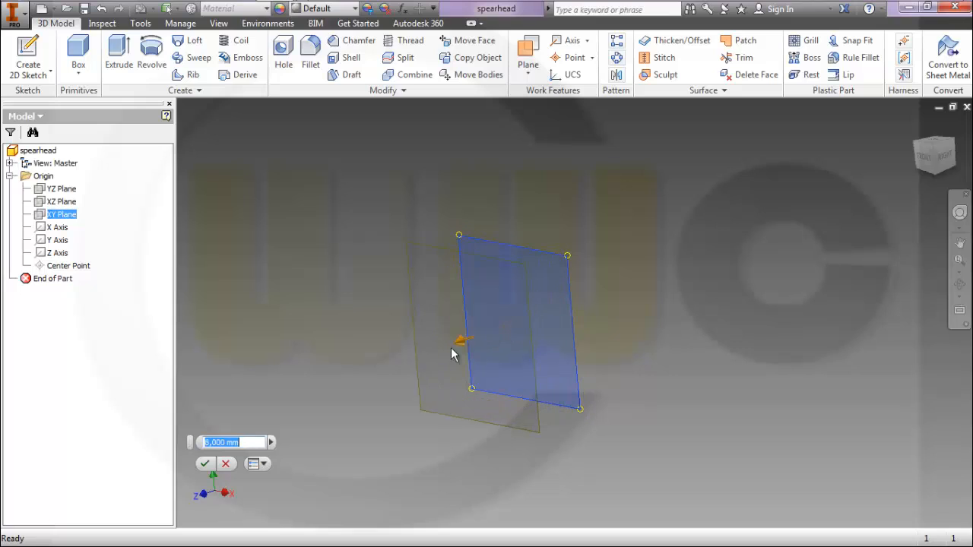
drag(507, 333, 419, 359)
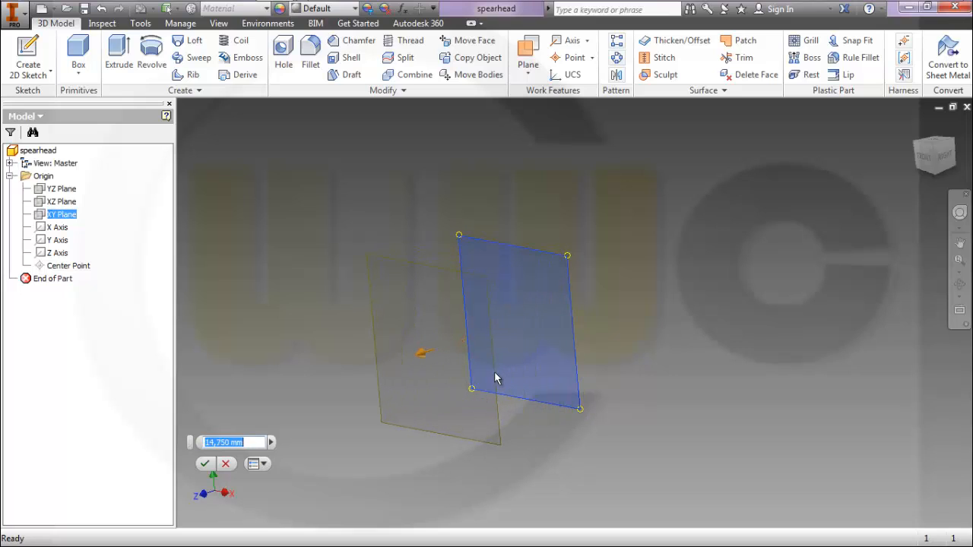
text(20)
key(Return)
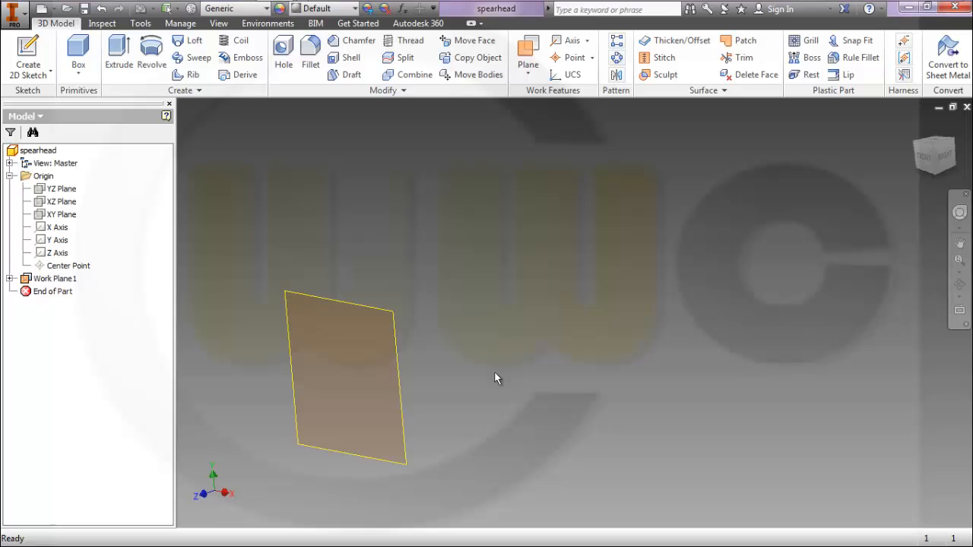
- Create Work Plane2 offset 40 mm from the XY plane
click(530, 60)
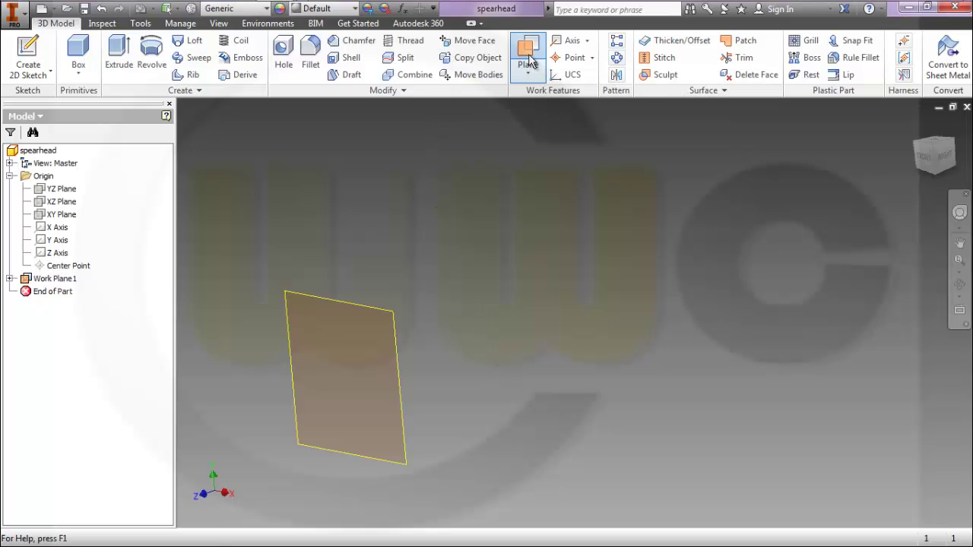
click(69, 216)
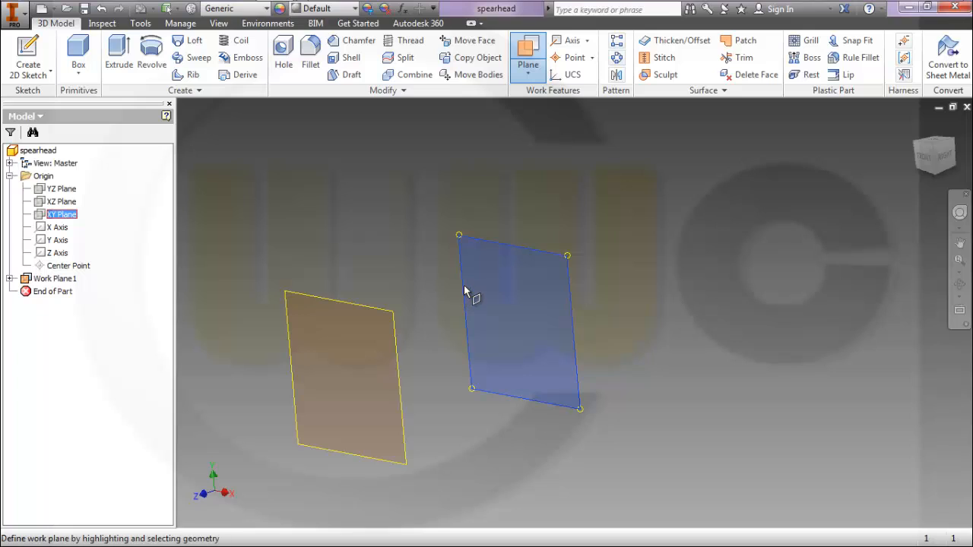
drag(461, 289, 414, 326)
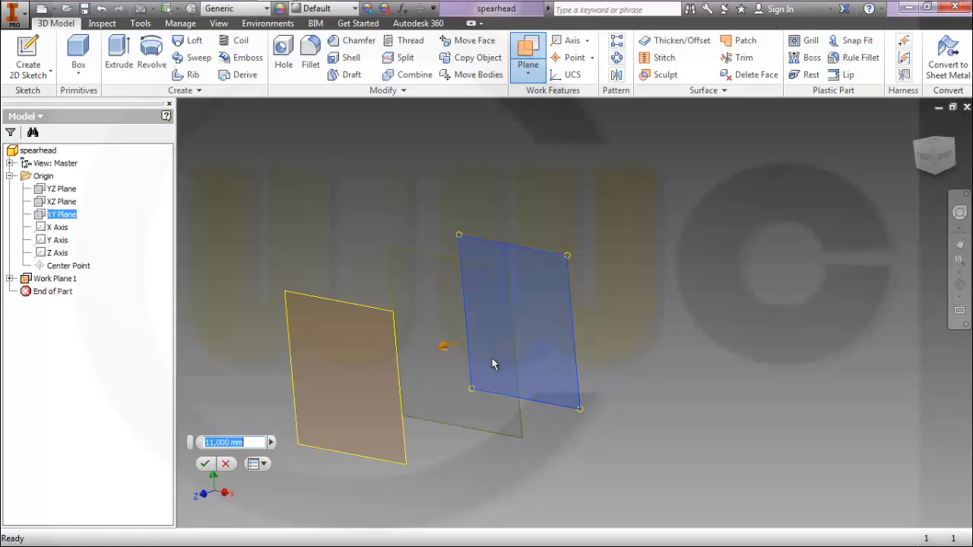
text(40)
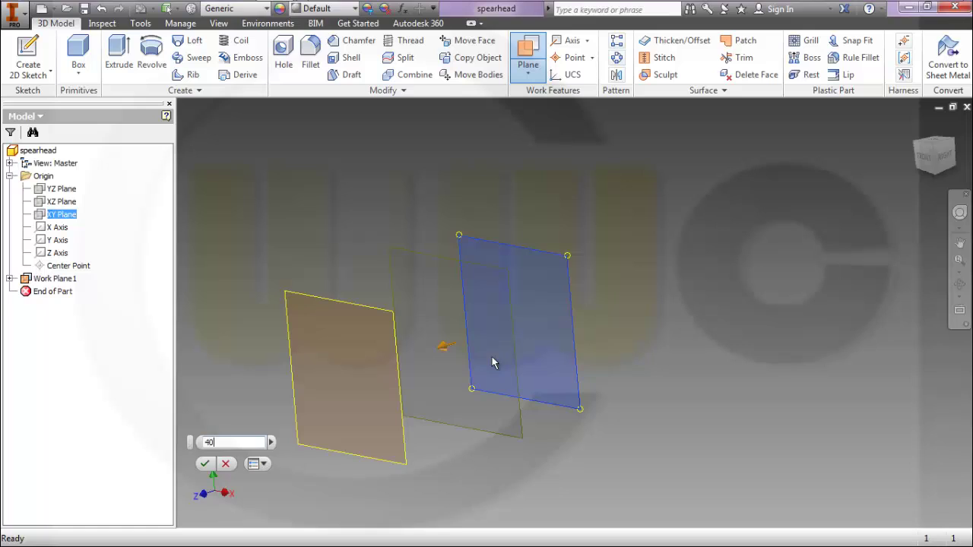
key(Return)
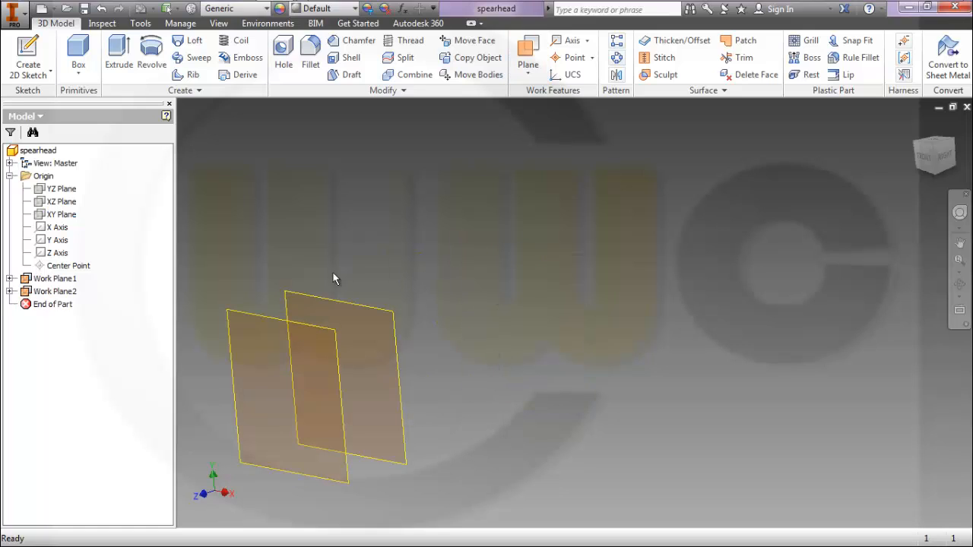
- Turn on visibility of the XY plane so all three planes show
right_click(72, 216)
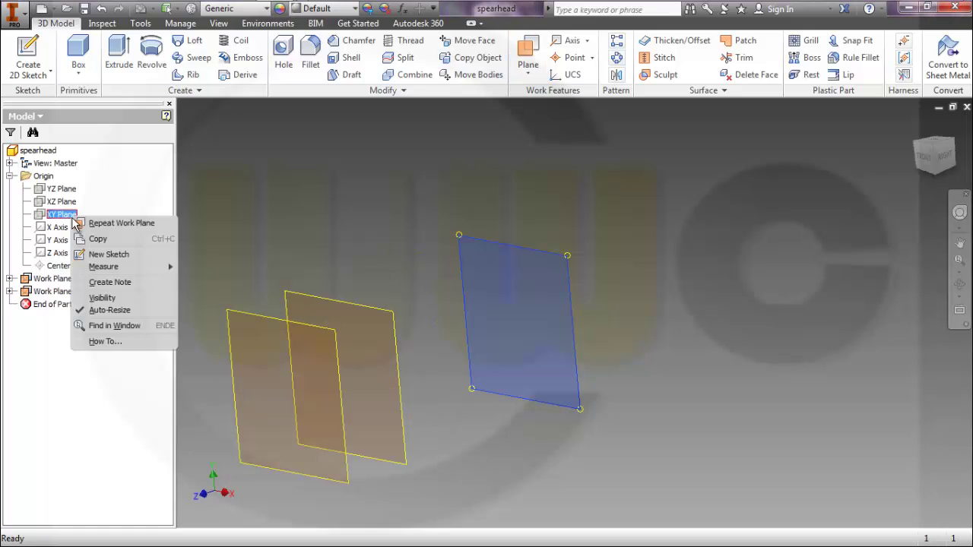
click(100, 297)
middle_drag(408, 276, 463, 239)
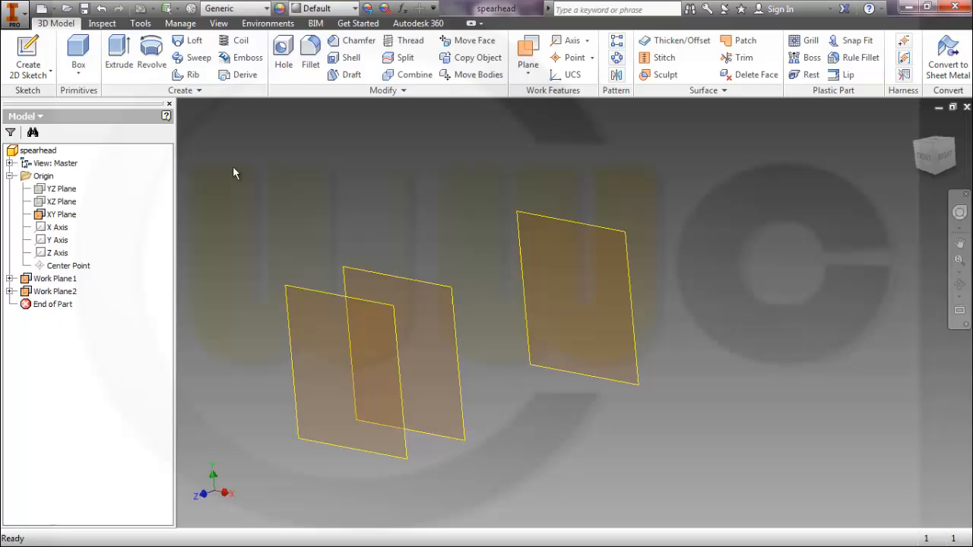
- Make Sketch1 on Work Plane1 with a single point at the origin and finish it
click(28, 54)
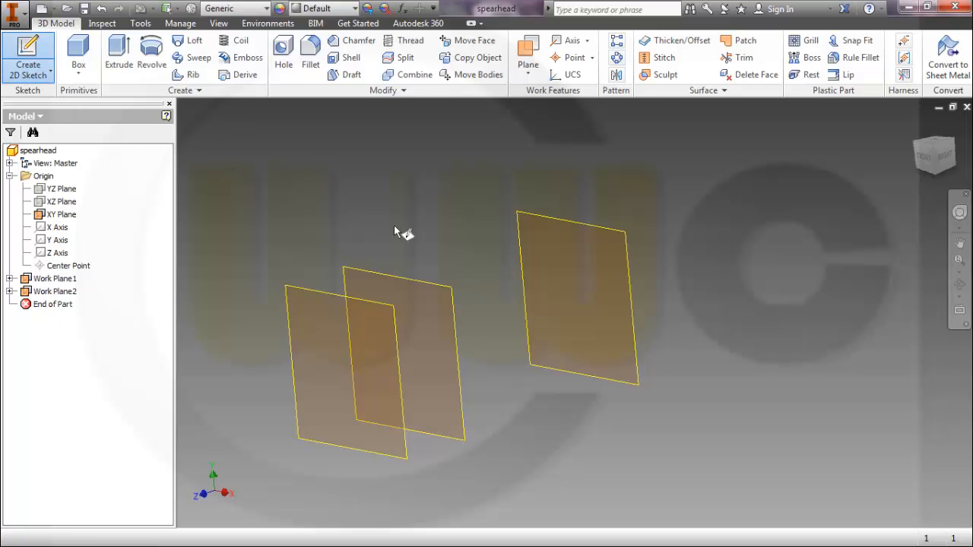
click(439, 284)
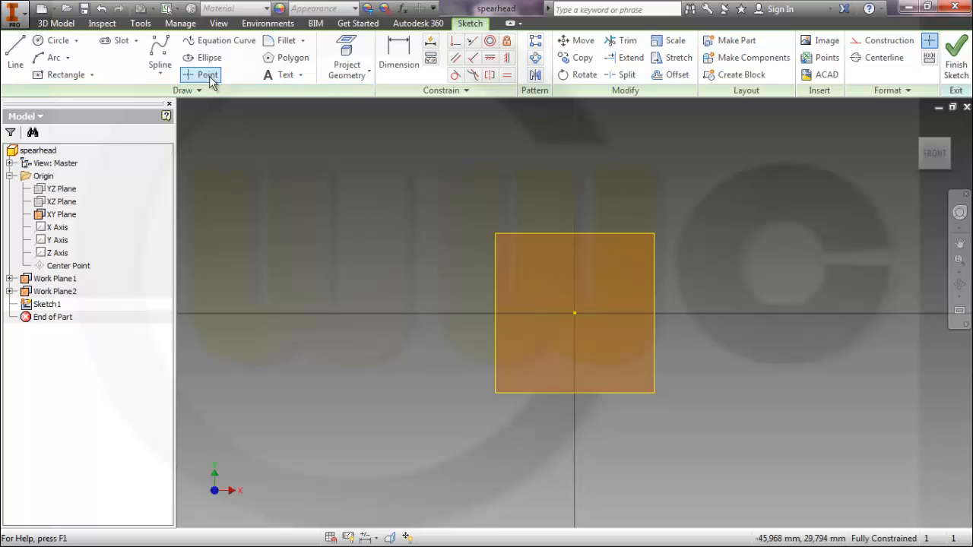
click(202, 75)
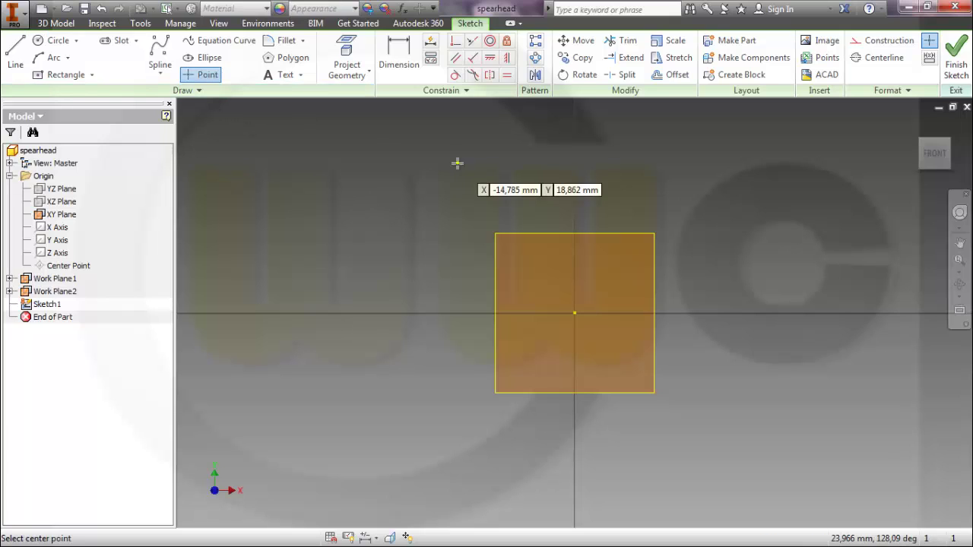
click(575, 312)
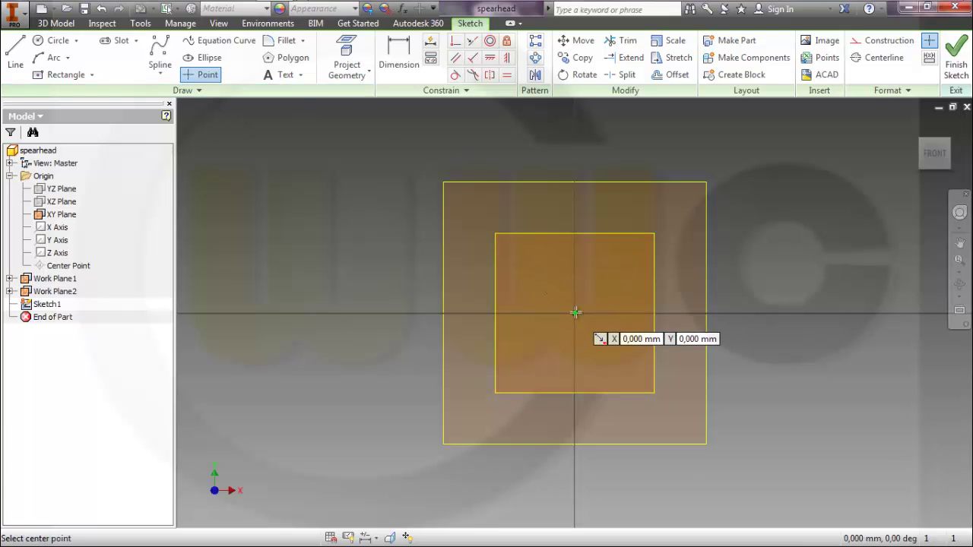
click(956, 58)
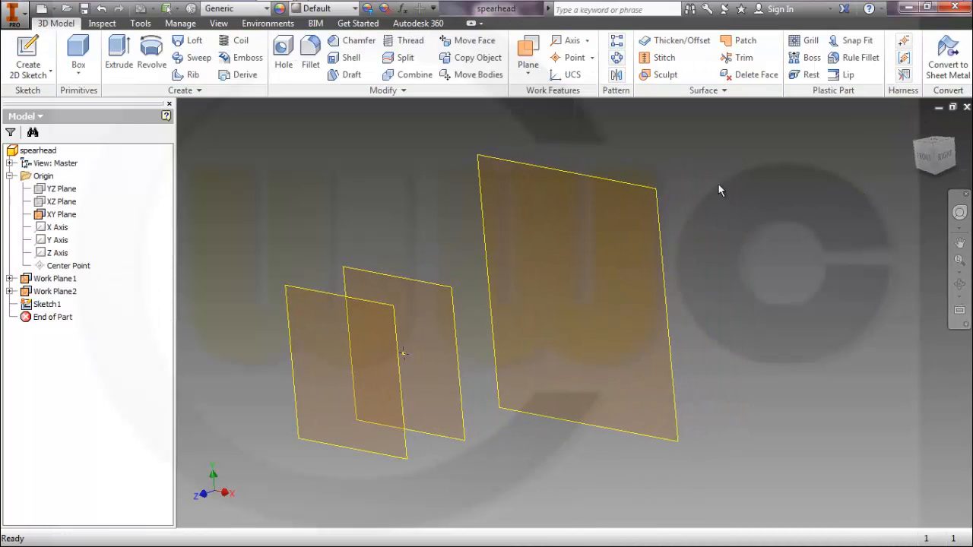
- Begin Sketch2 on the XY plane with a 20 mm circle centred on the origin
click(28, 53)
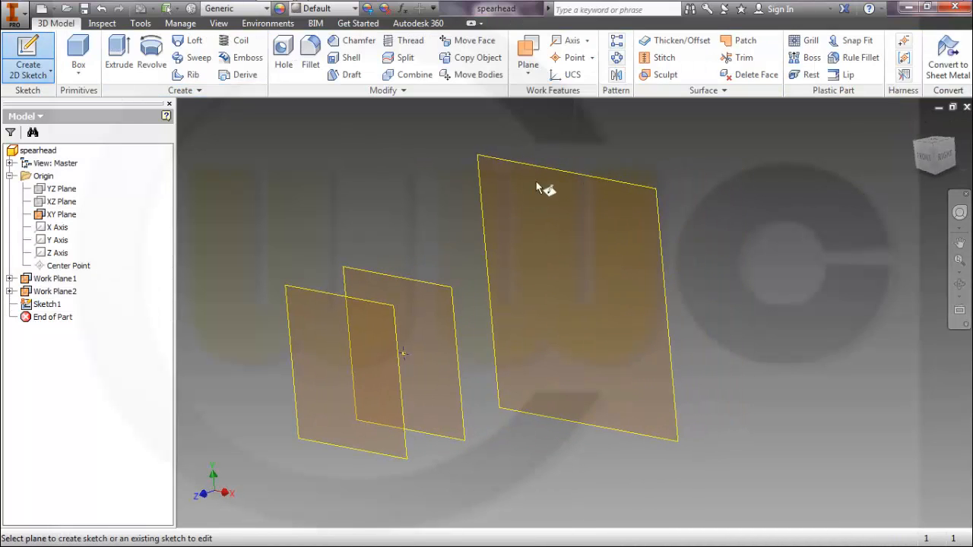
click(546, 169)
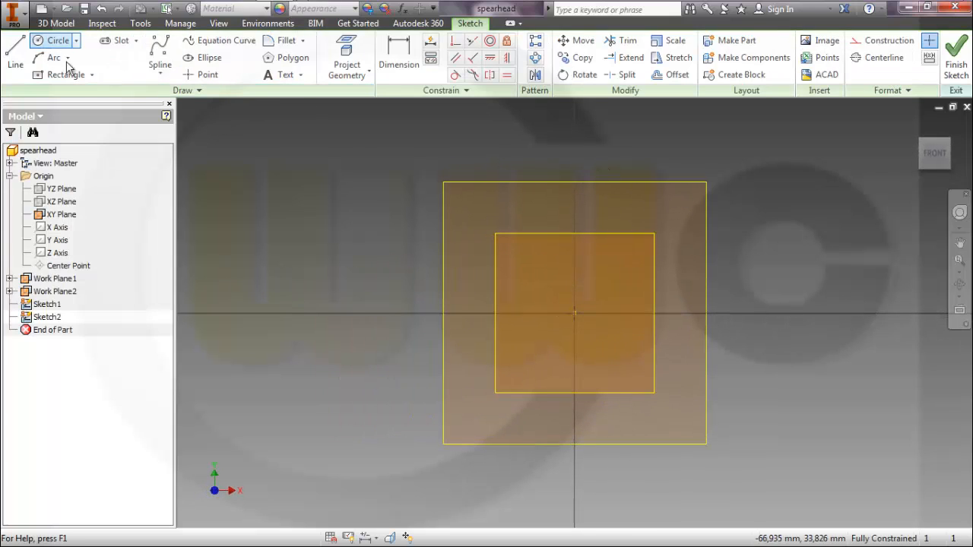
click(57, 40)
click(575, 313)
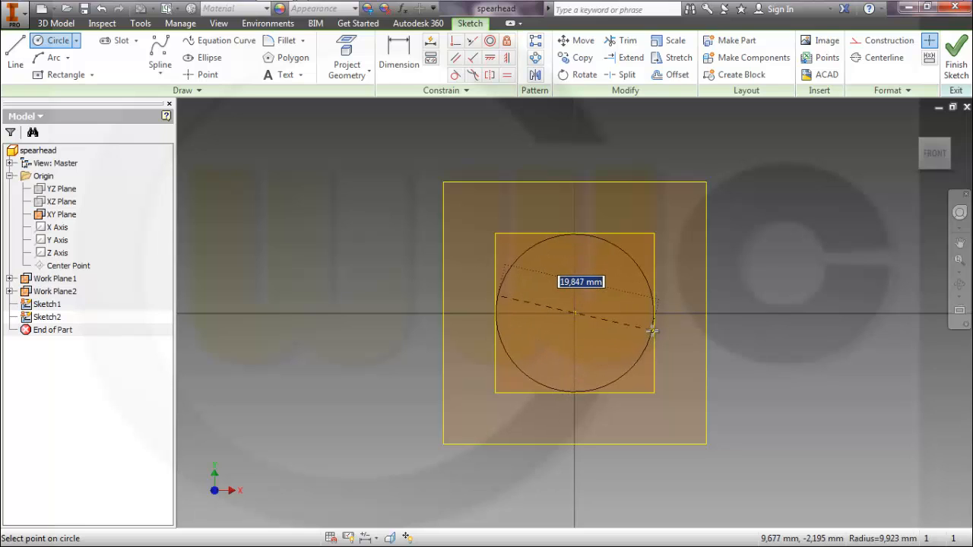
text(20)
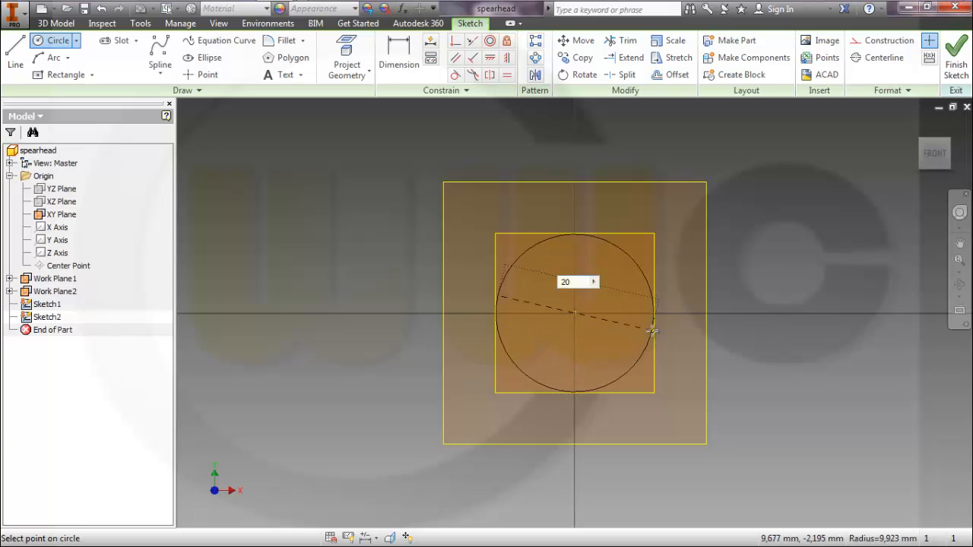
key(Return)
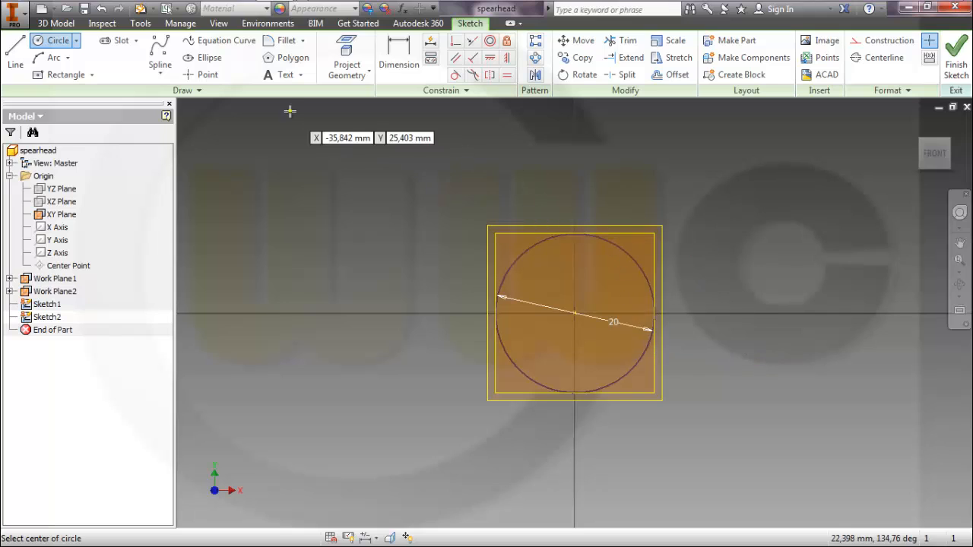
- Add a centre rectangle 100 mm wide by 5 mm high at the origin
click(92, 76)
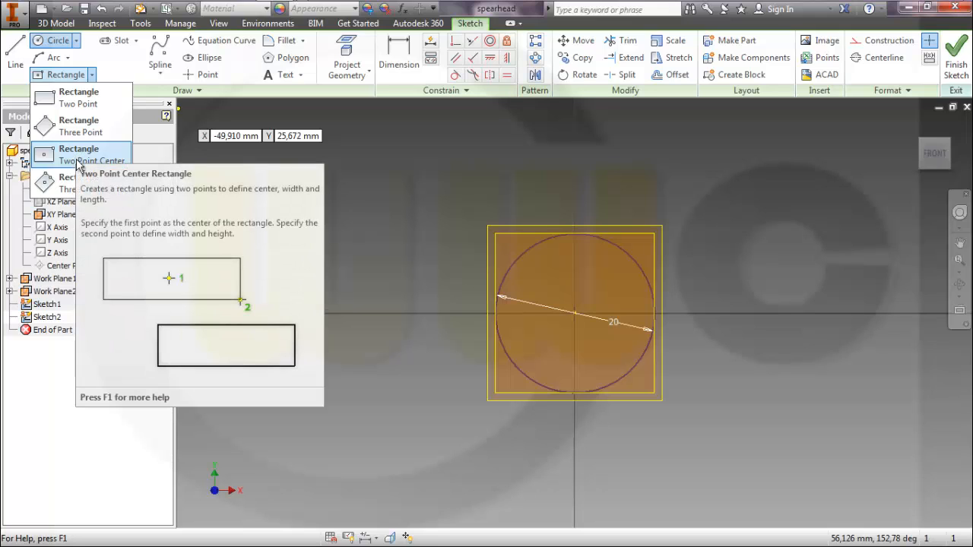
click(78, 160)
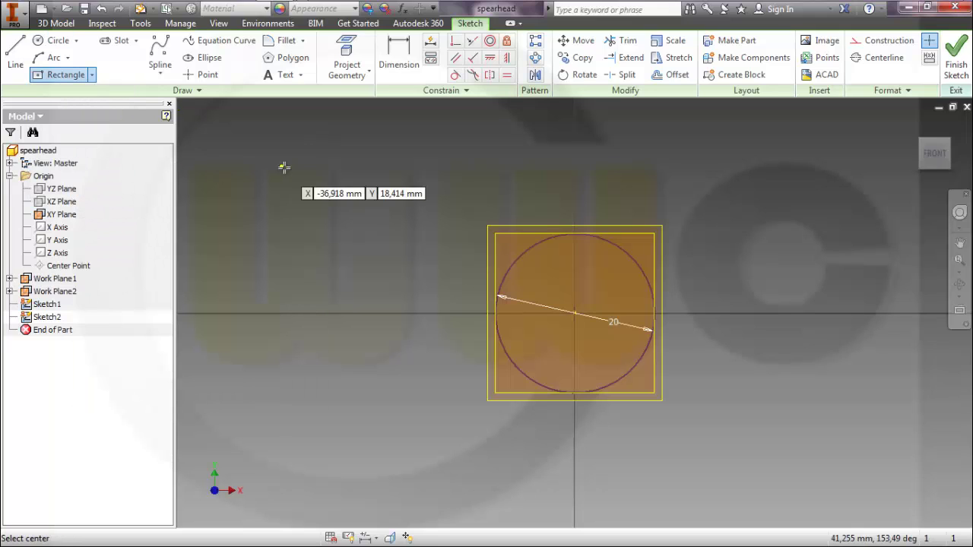
click(575, 314)
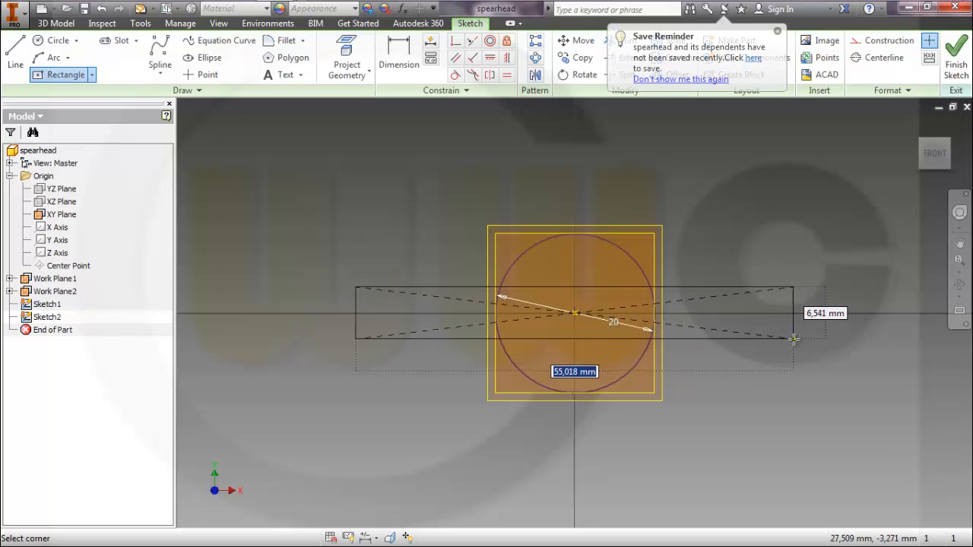
text(100)
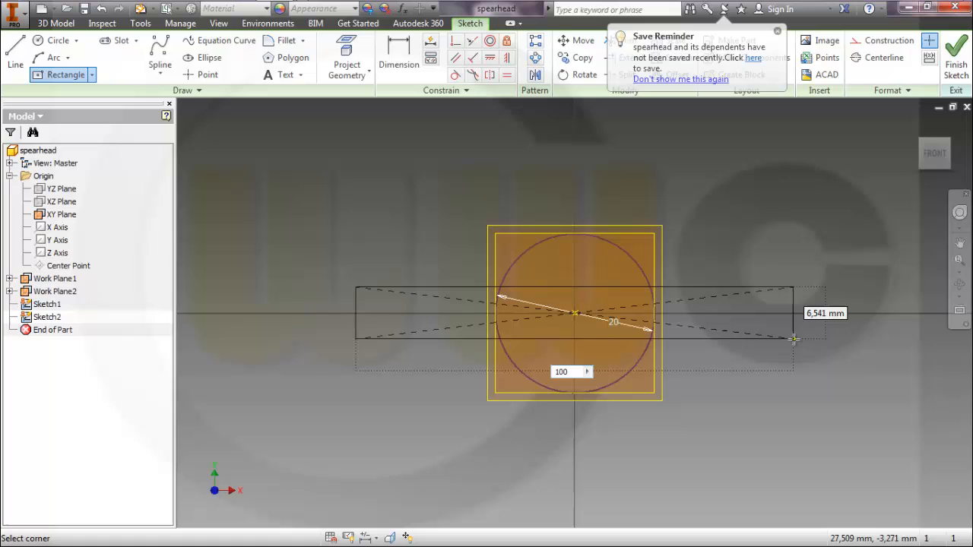
key(Tab)
text(5)
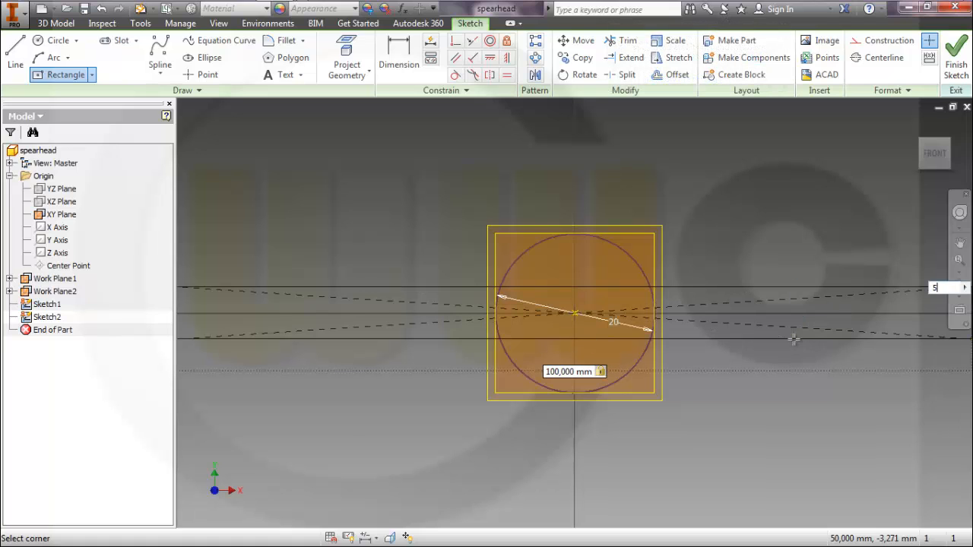
key(Return)
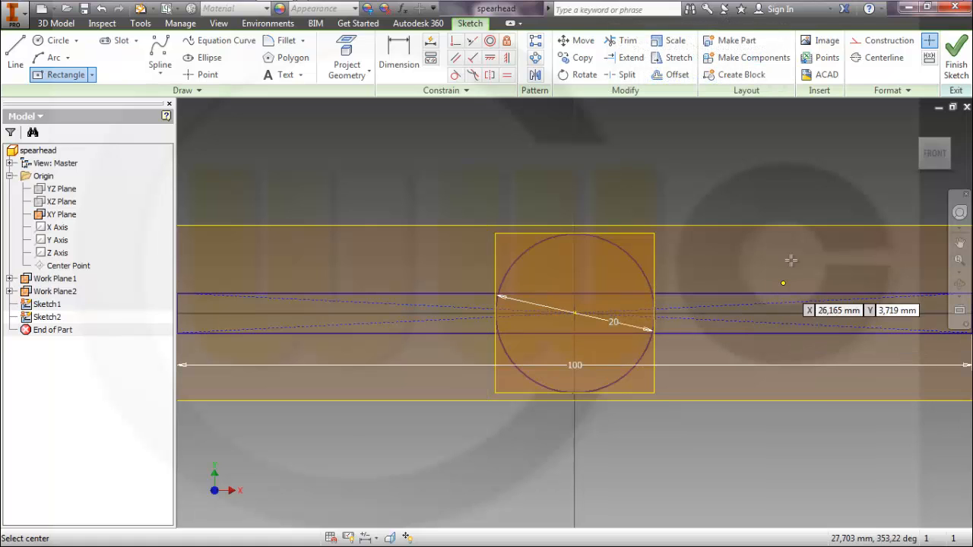
scroll(737, 206, up, 3)
scroll(737, 206, down, 4)
scroll(738, 207, down, 2)
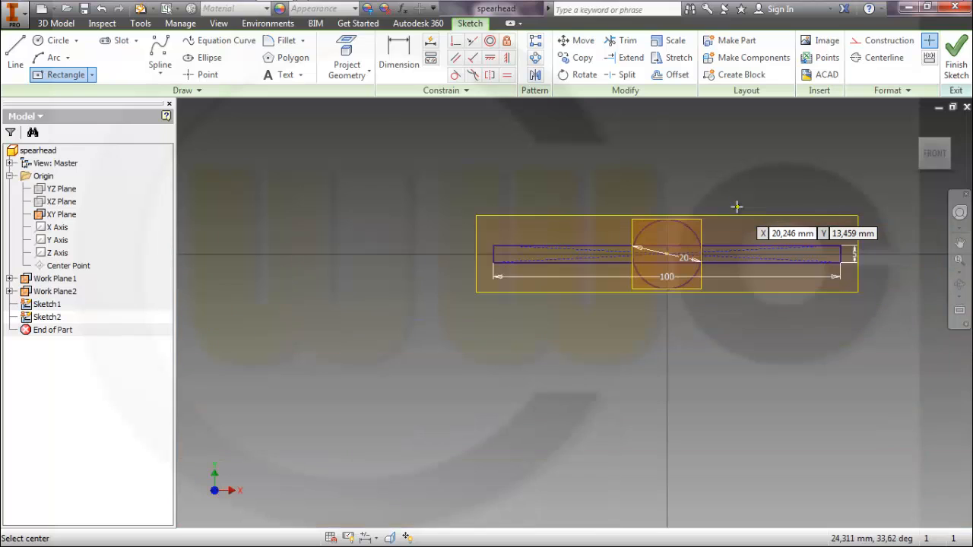
scroll(727, 175, up, 1)
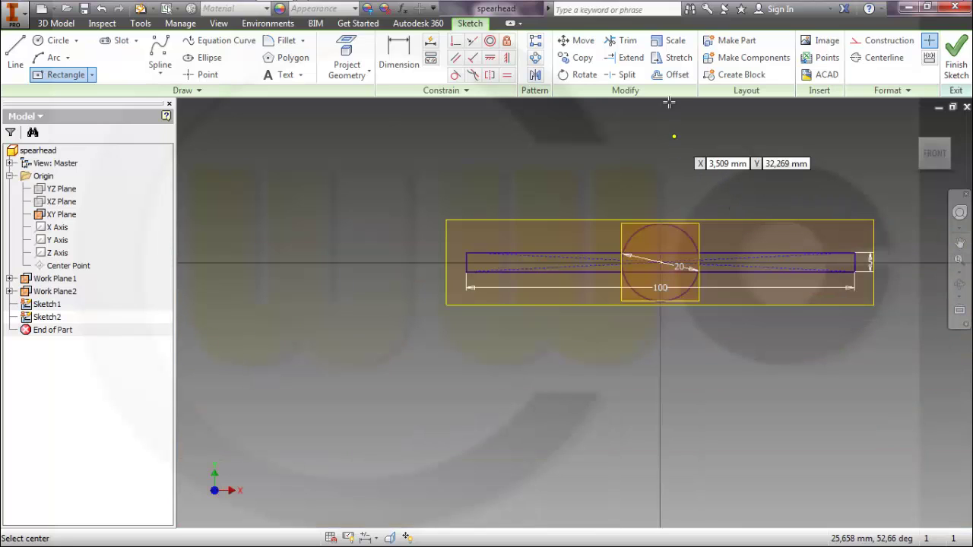
- Trim the lines inside the circle and the arcs between them into one bar-with-hub outline, then finish
click(622, 41)
scroll(715, 258, up, 3)
scroll(716, 258, up, 3)
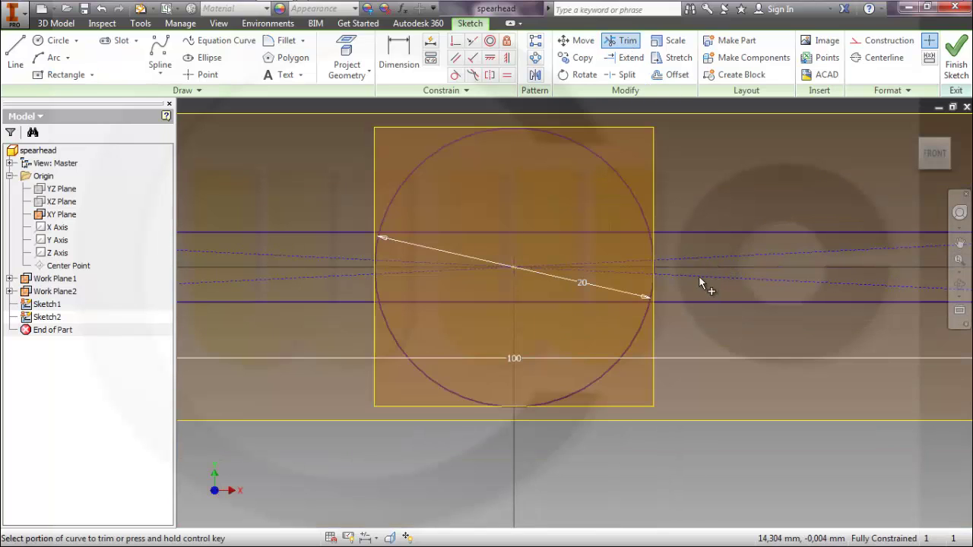
click(616, 302)
click(608, 232)
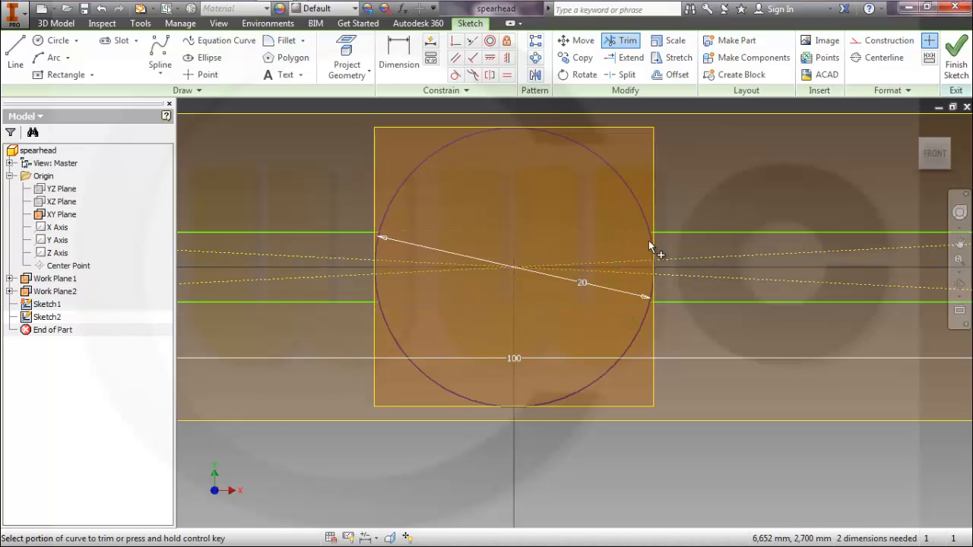
click(654, 241)
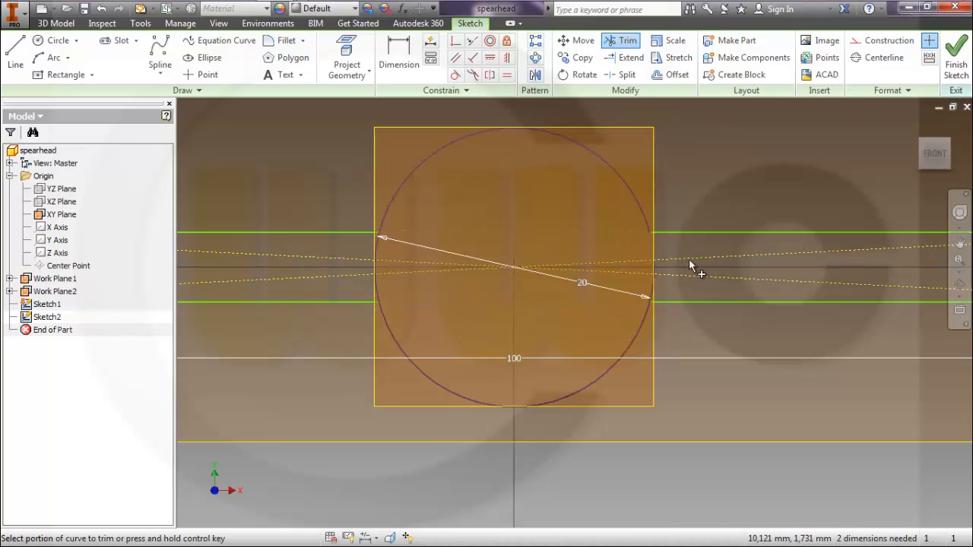
click(374, 291)
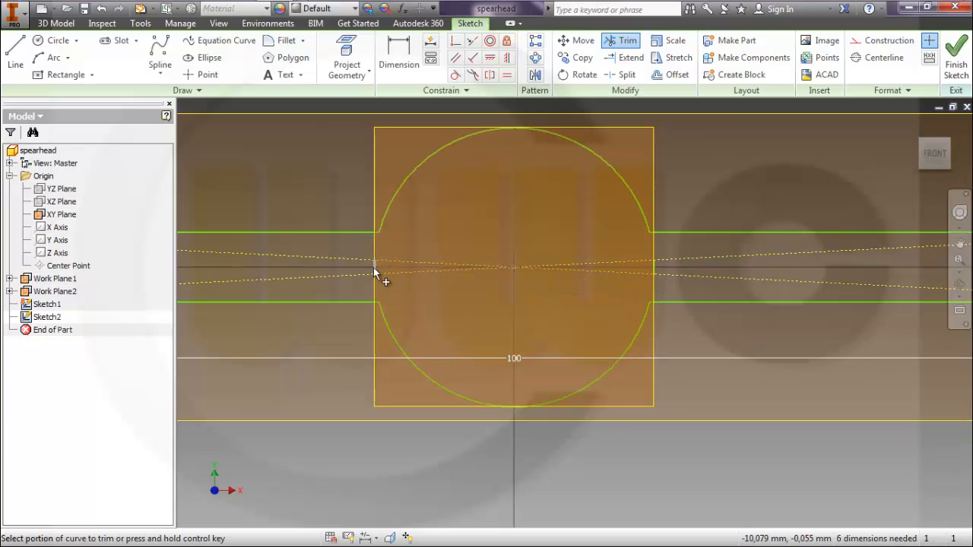
click(373, 268)
click(655, 268)
scroll(802, 176, up, 2)
click(957, 57)
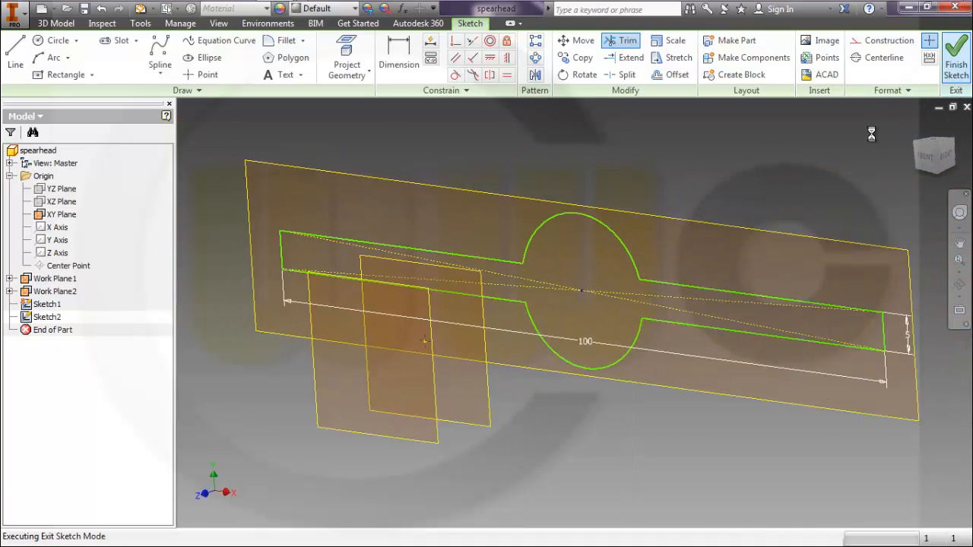
scroll(712, 216, up, 2)
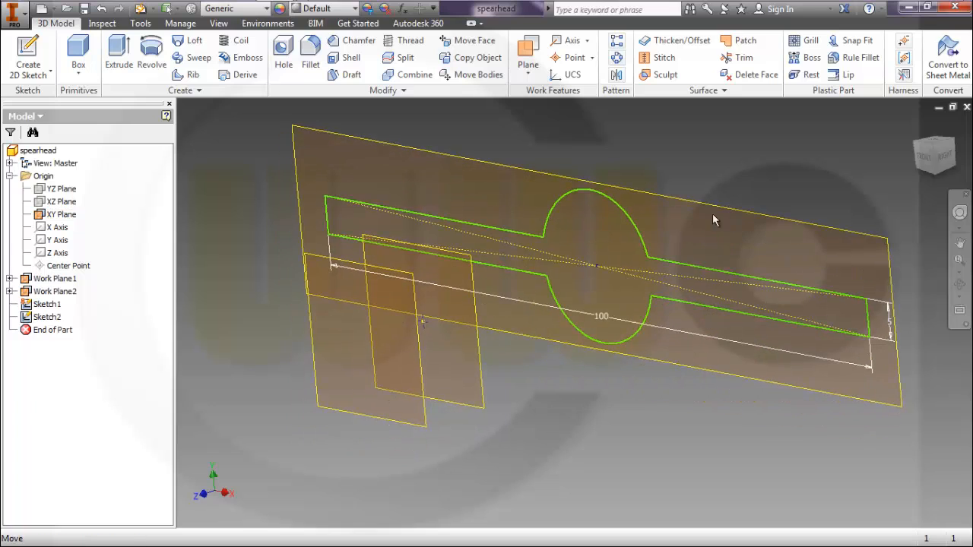
scroll(696, 226, down, 2)
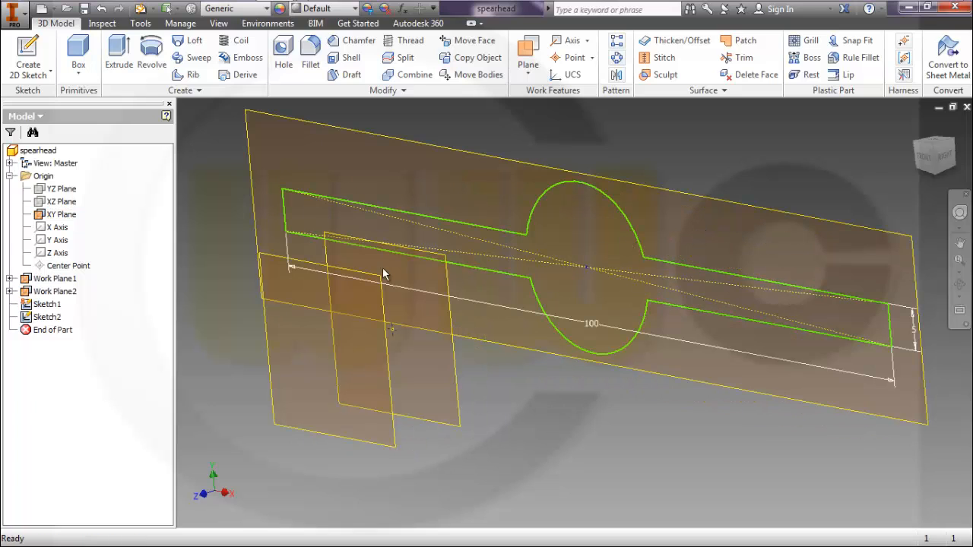
- Loft from the Sketch1 point to the Sketch2 bar-and-circle profile, creating solid Loft1
click(189, 40)
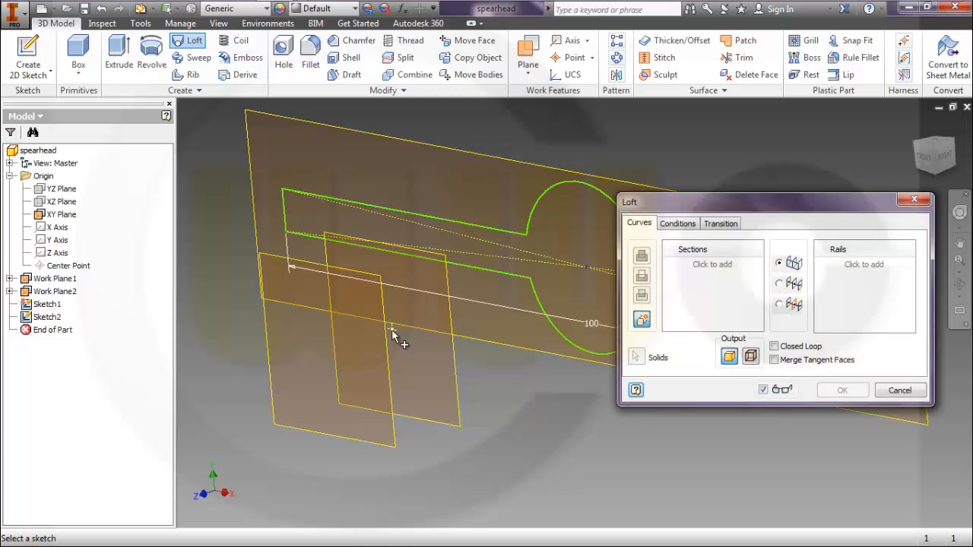
click(392, 332)
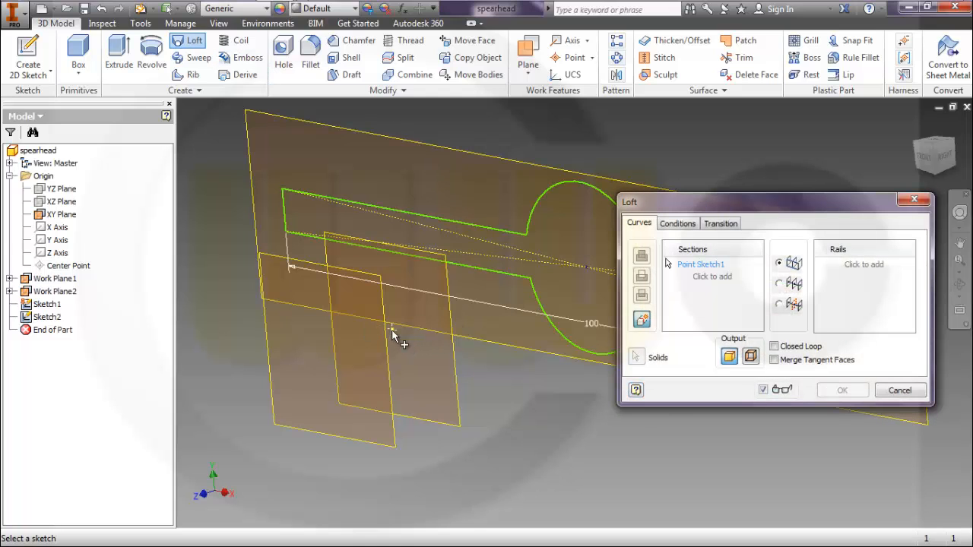
click(530, 223)
middle_drag(566, 362, 516, 374)
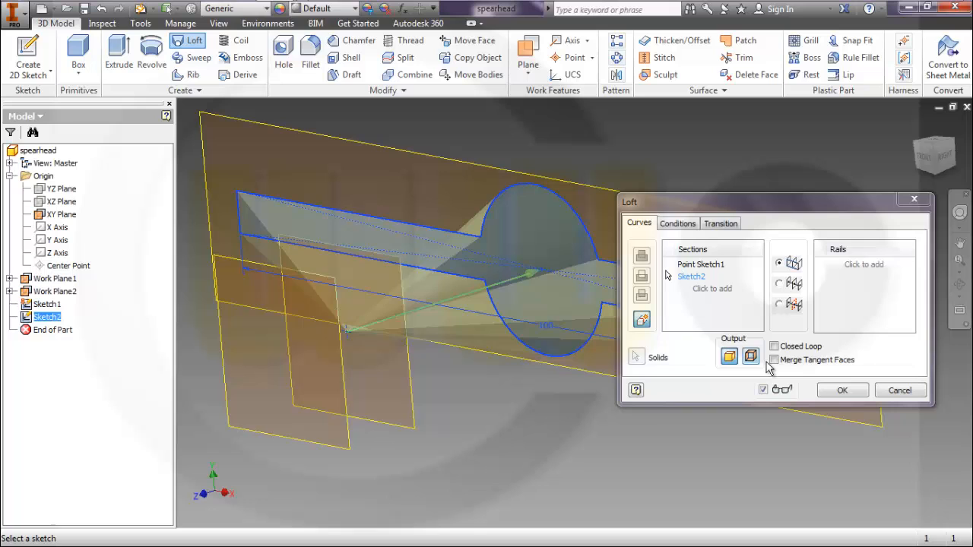
click(852, 392)
middle_drag(644, 395, 725, 377)
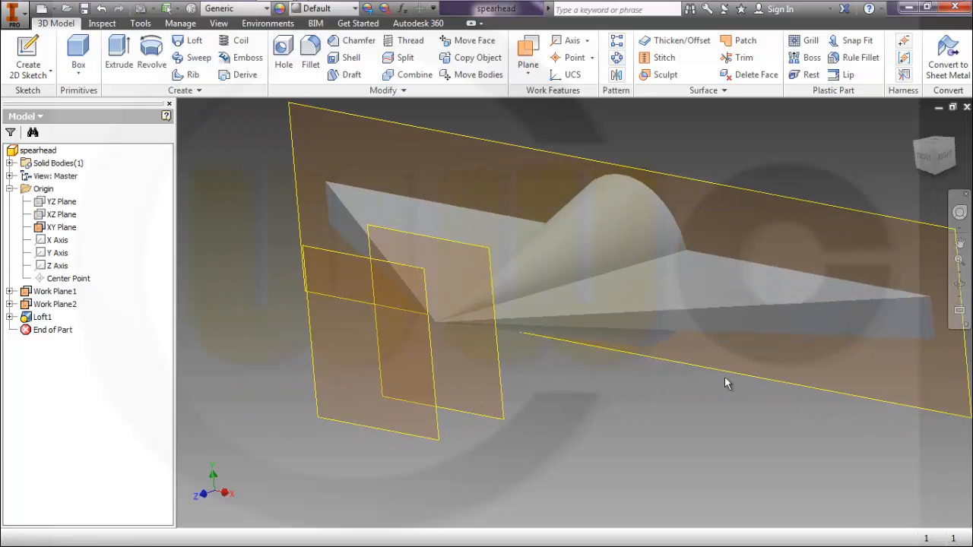
mouse_move(657, 355)
shift+middle_down()
mouse_move(622, 402)
mouse_move(691, 391)
mouse_move(695, 380)
mouse_move(614, 373)
shift+middle_up()
scroll(692, 381, up, 3)
scroll(695, 382, down, 2)
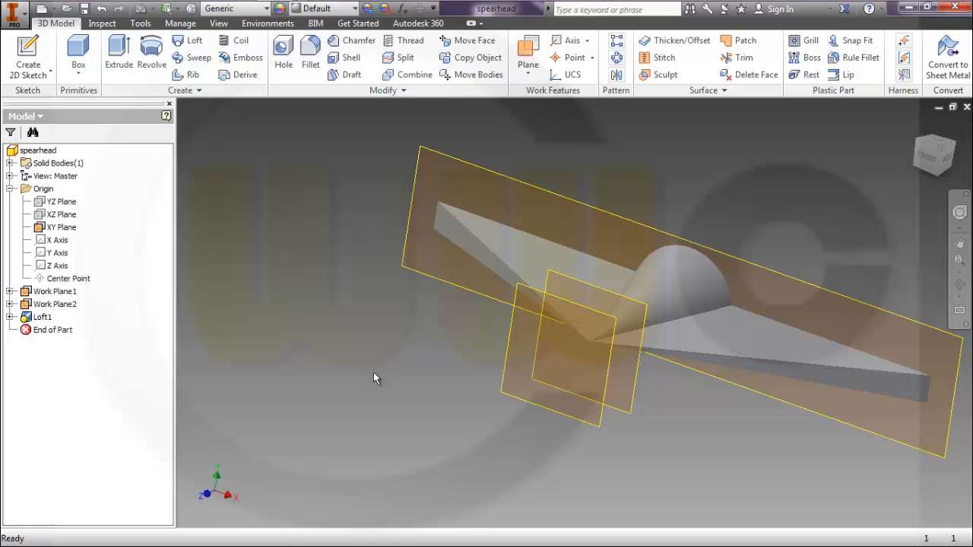
- Edit Loft1's conditions so Point Sketch1 uses the tangent option, rounding the blade from the tip
click(10, 317)
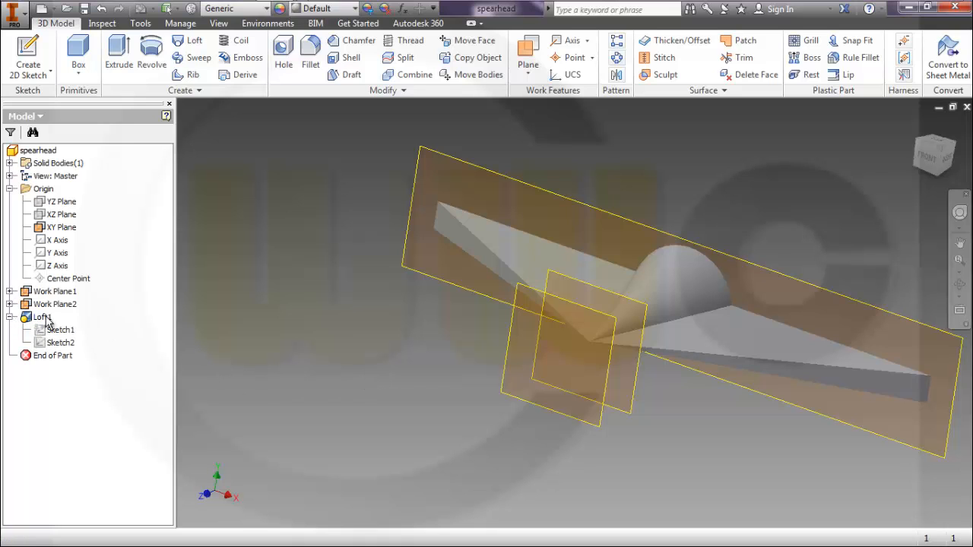
double_click(43, 323)
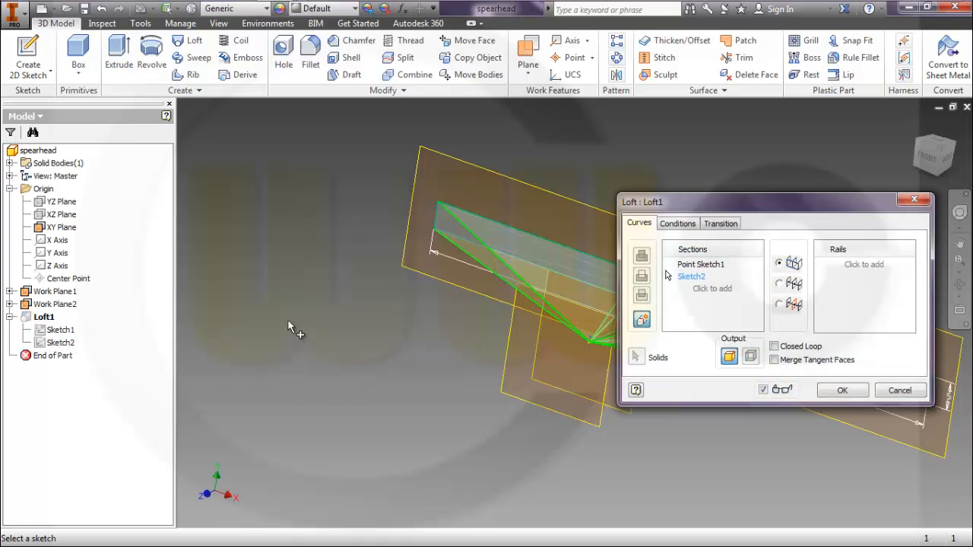
middle_drag(393, 330, 309, 336)
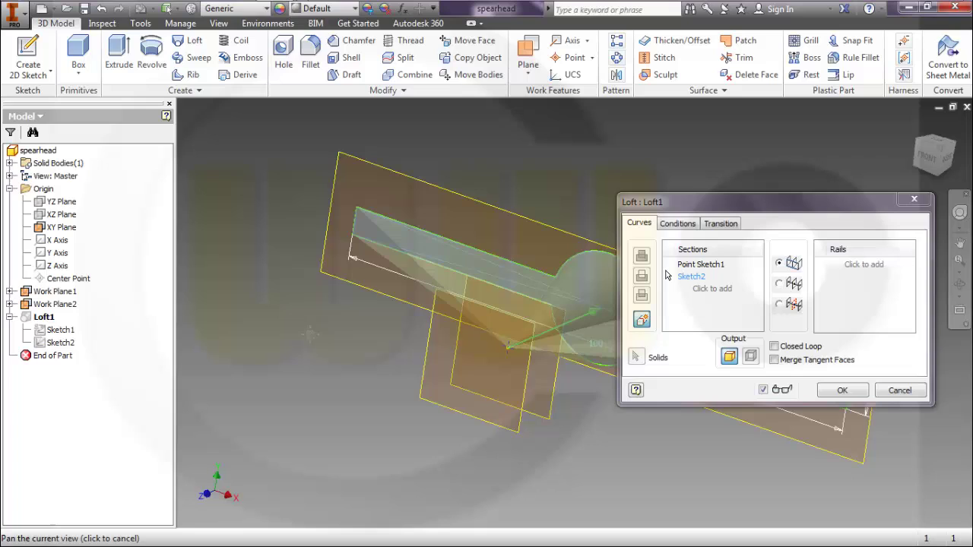
click(679, 225)
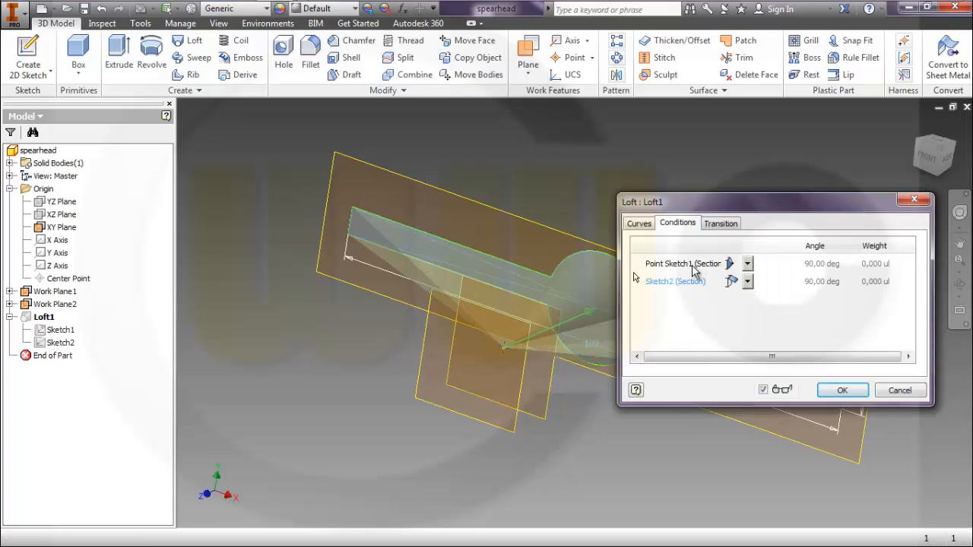
click(752, 266)
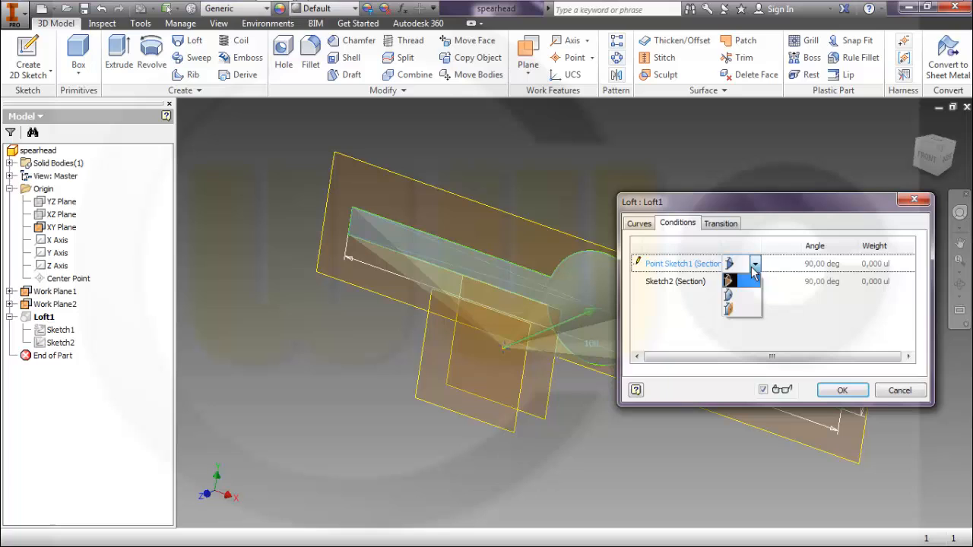
click(744, 297)
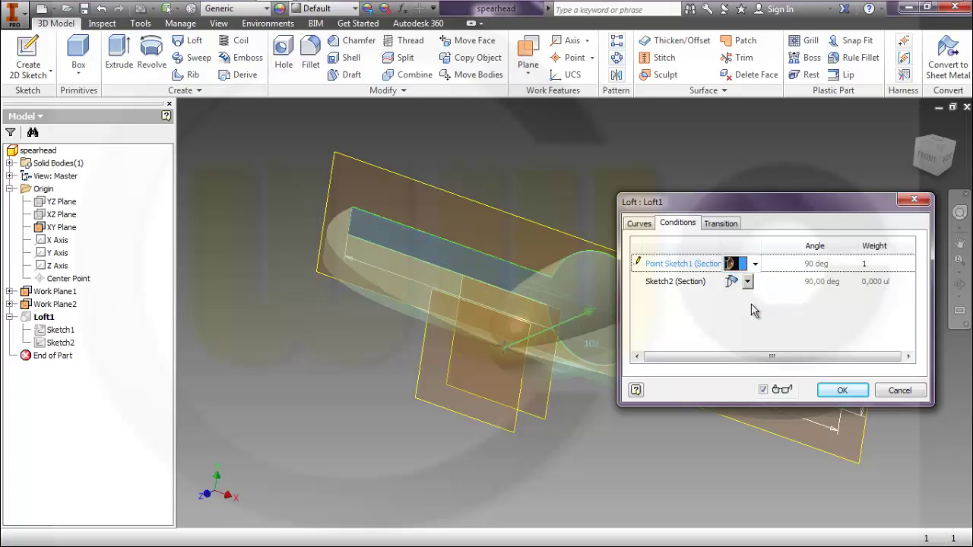
click(837, 390)
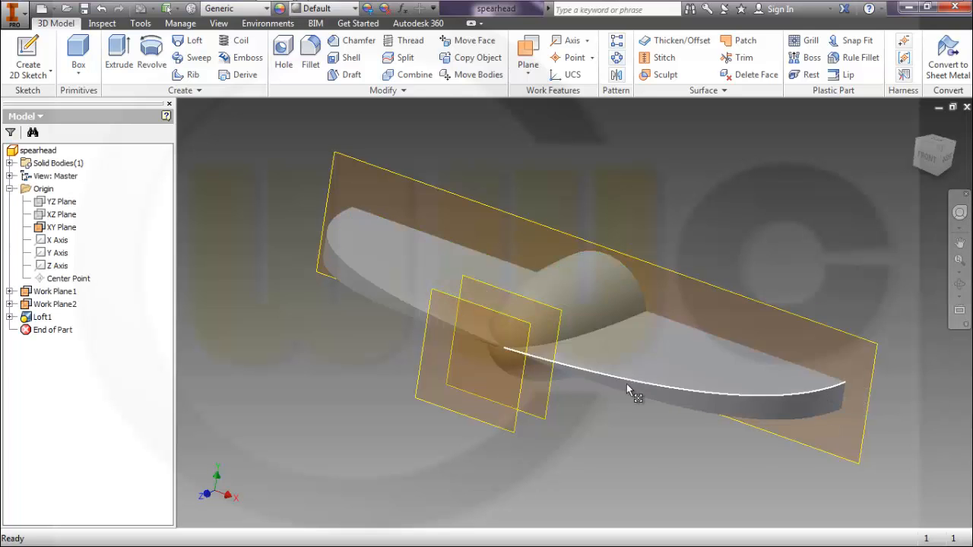
mouse_move(568, 390)
middle_down()
mouse_move(584, 341)
mouse_move(617, 393)
mouse_move(681, 370)
mouse_move(691, 354)
mouse_move(691, 369)
mouse_move(750, 349)
mouse_move(733, 308)
middle_up()
scroll(617, 393, down, 3)
scroll(628, 393, up, 4)
key(Caps_Lock)
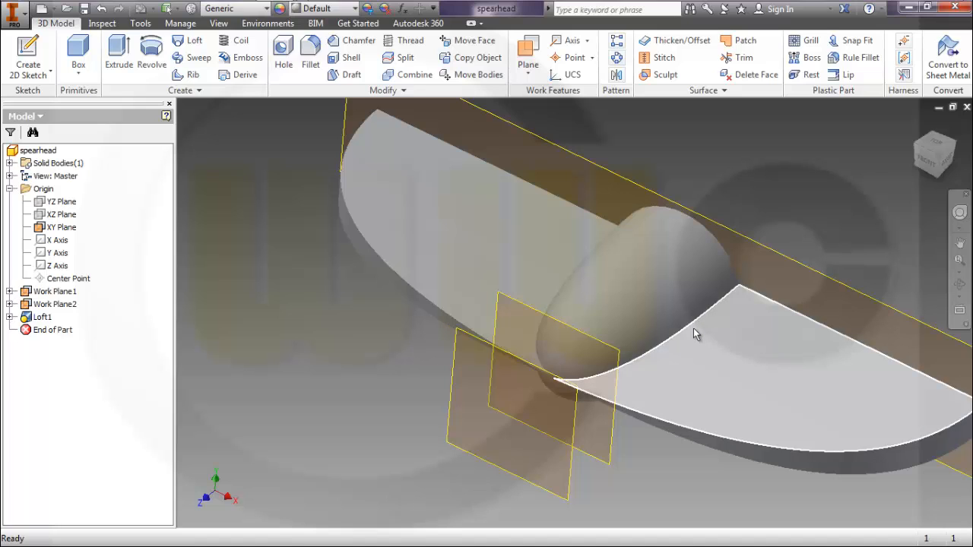
- Delete Loft1 from the browser while keeping consumed Sketch1 and Sketch2
right_click(49, 319)
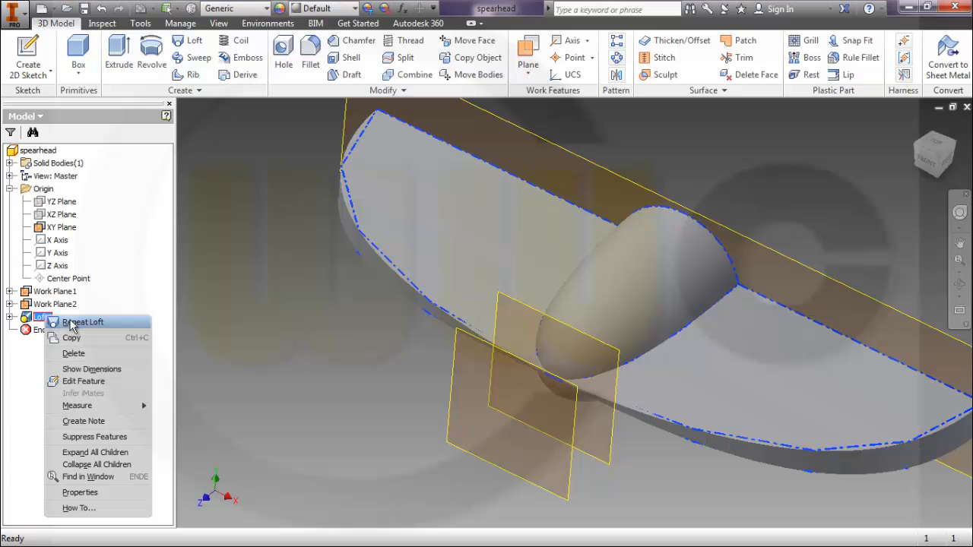
click(79, 354)
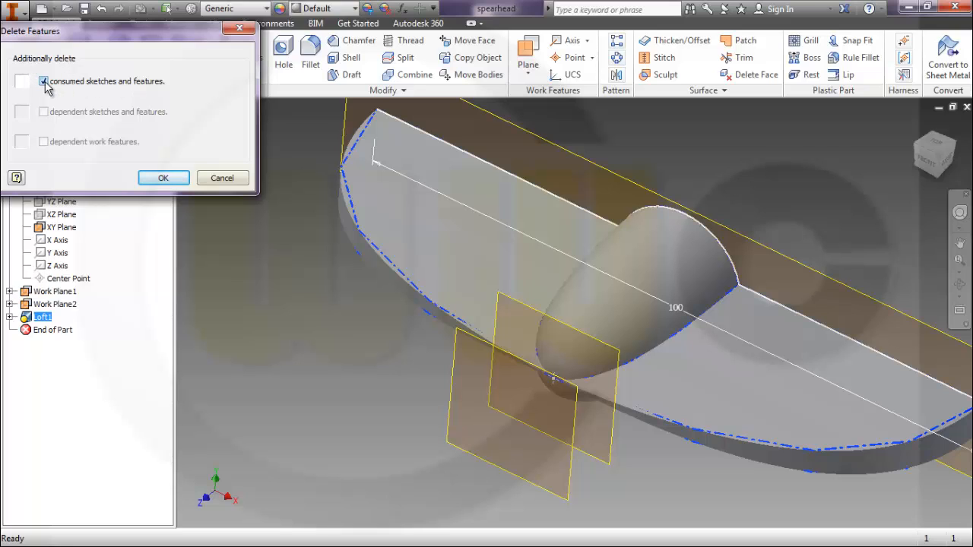
click(159, 179)
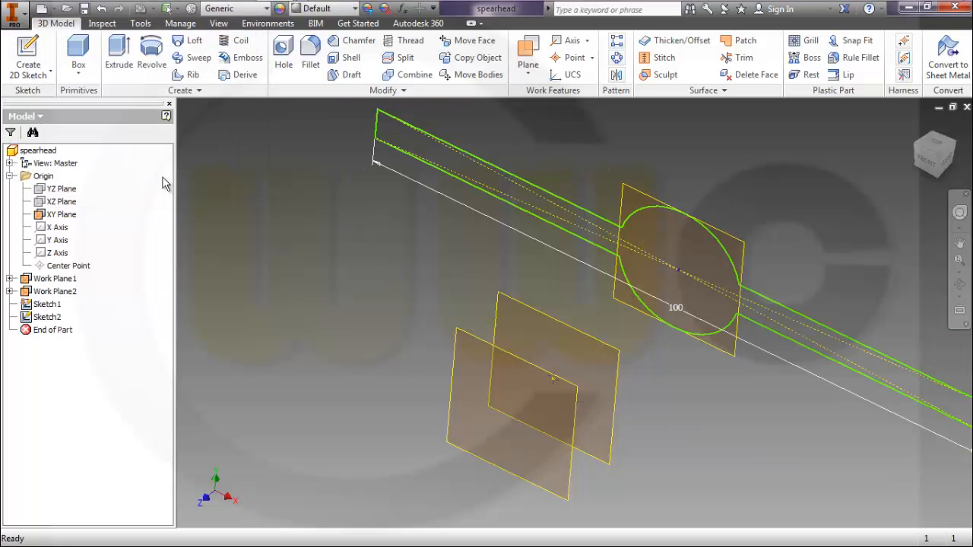
middle_drag(389, 238, 365, 260)
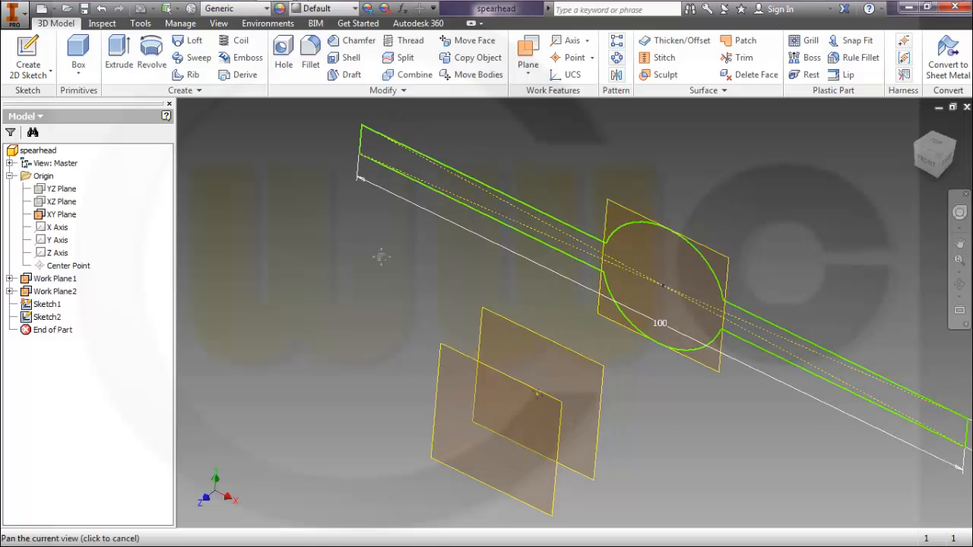
- Reopen Sketch2 and fillet the four line-to-circle corners at the hub
double_click(47, 318)
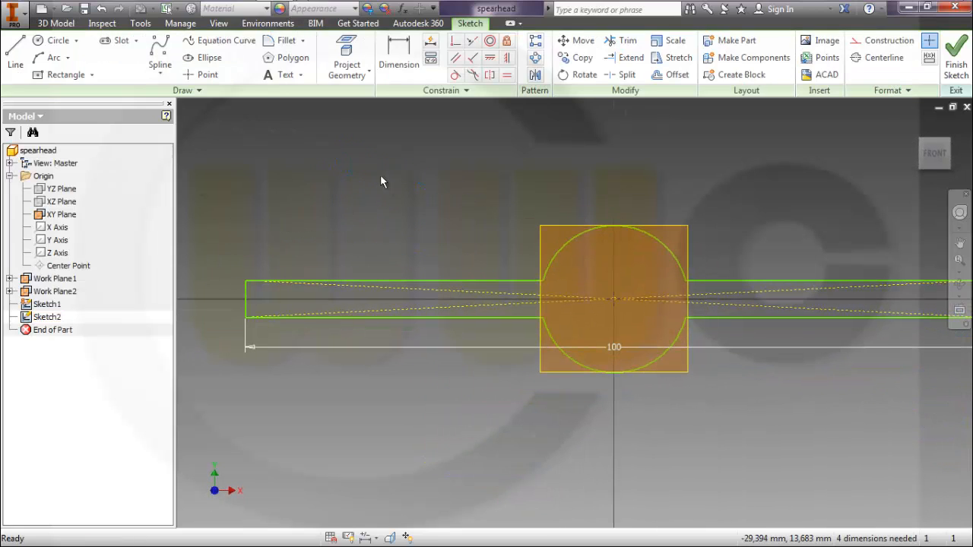
click(287, 40)
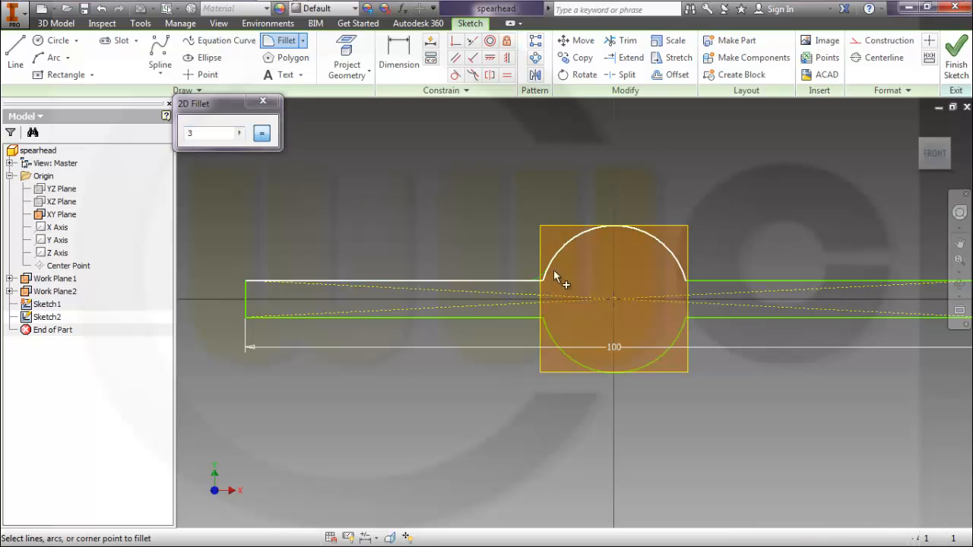
click(551, 274)
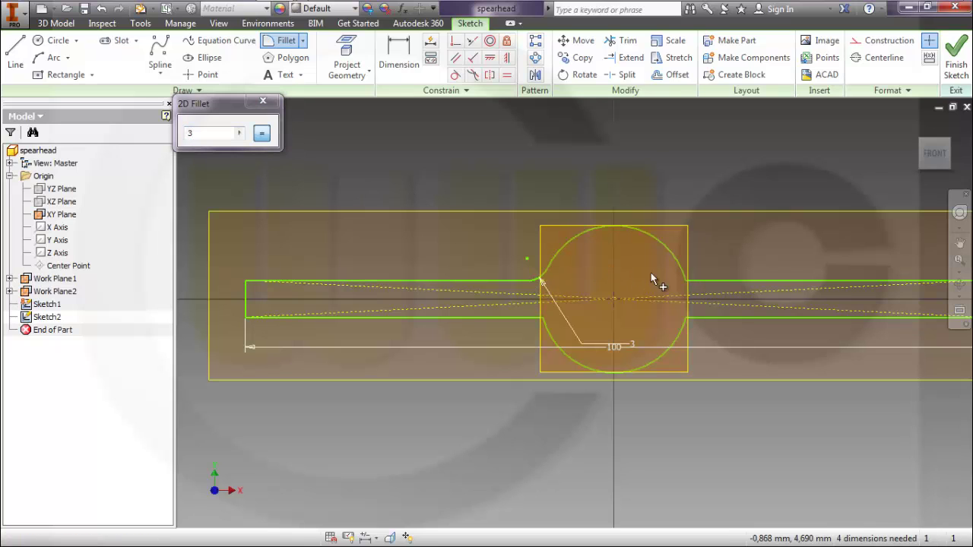
click(699, 282)
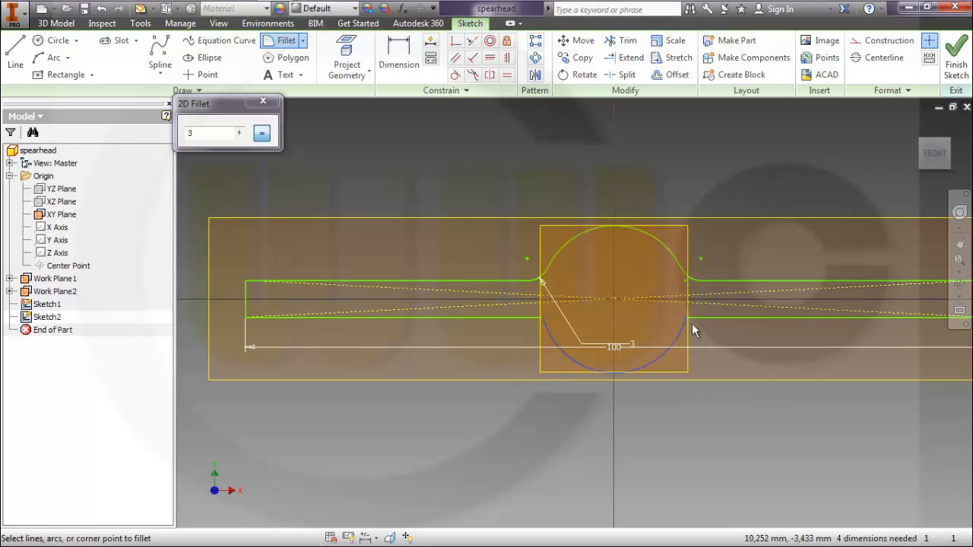
click(698, 326)
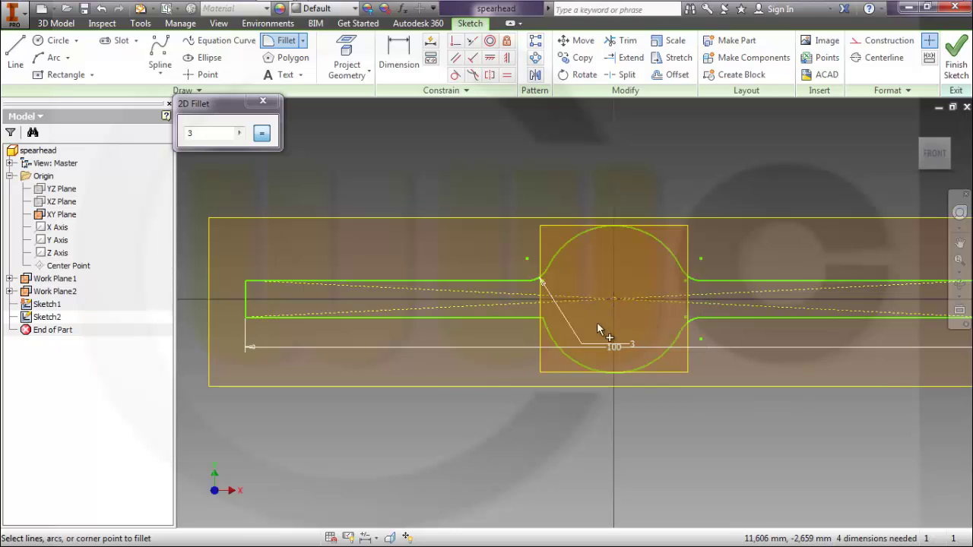
click(535, 321)
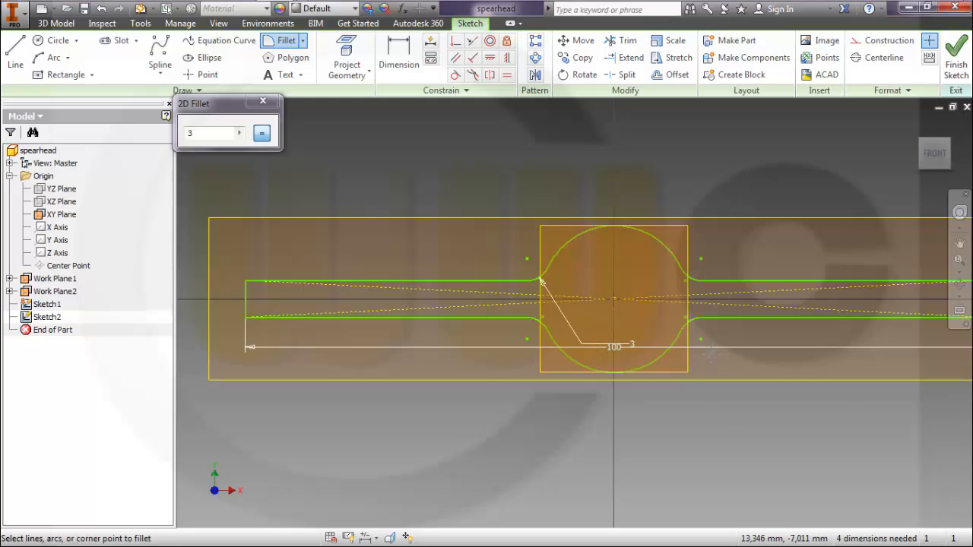
middle_drag(487, 292, 484, 272)
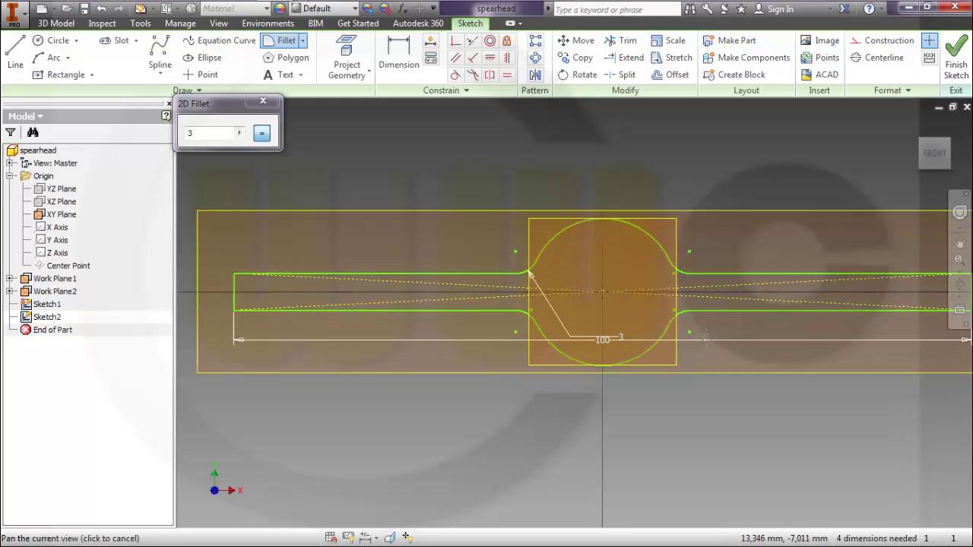
- Set the 2D fillet radius to 2 mm and round both corners at the profile's left end
double_click(226, 138)
text(2)
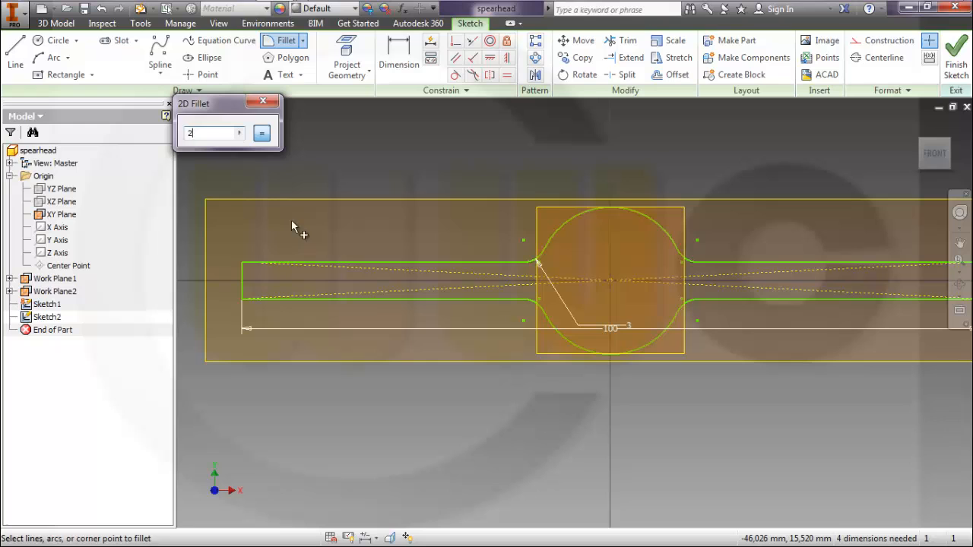
scroll(257, 275, down, 2)
scroll(257, 275, up, 4)
middle_drag(257, 275, 315, 295)
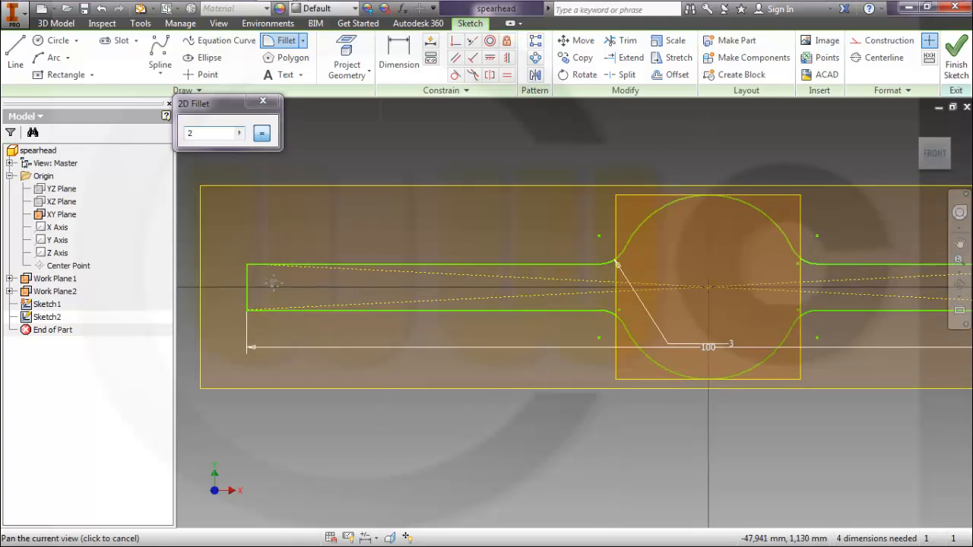
scroll(314, 295, up, 2)
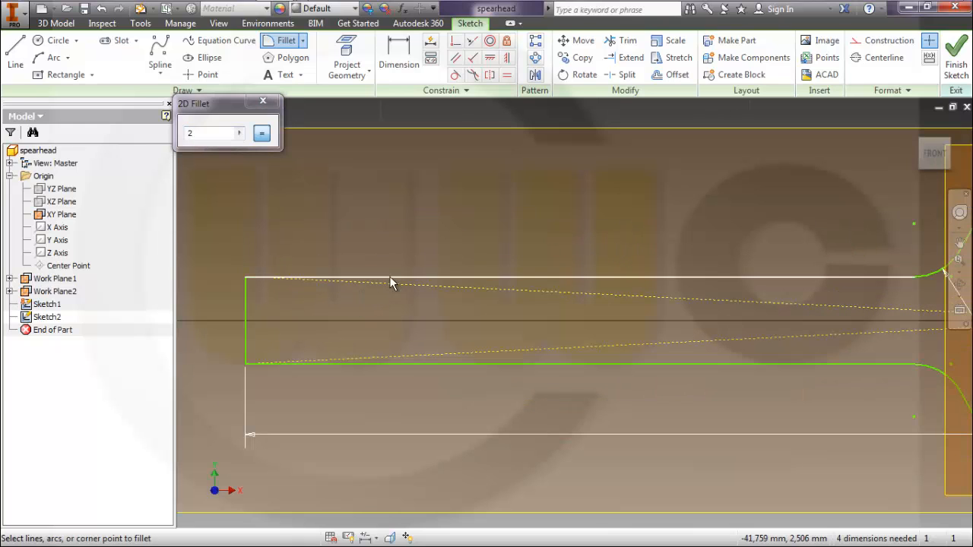
click(389, 283)
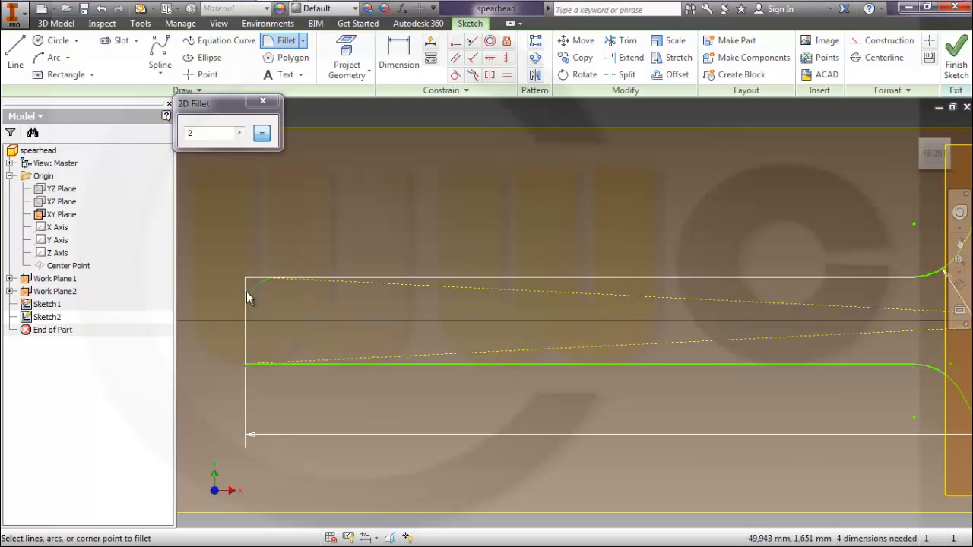
click(247, 296)
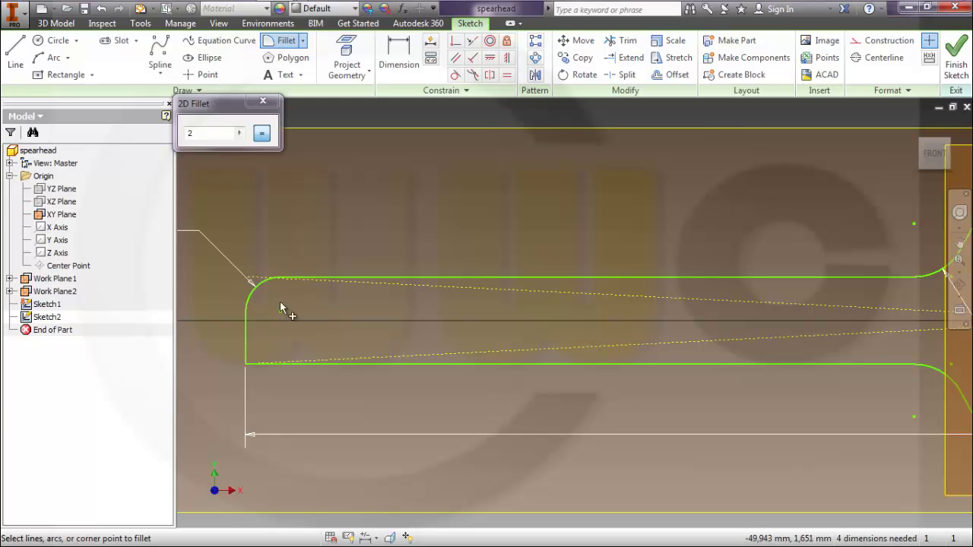
click(342, 365)
click(287, 350)
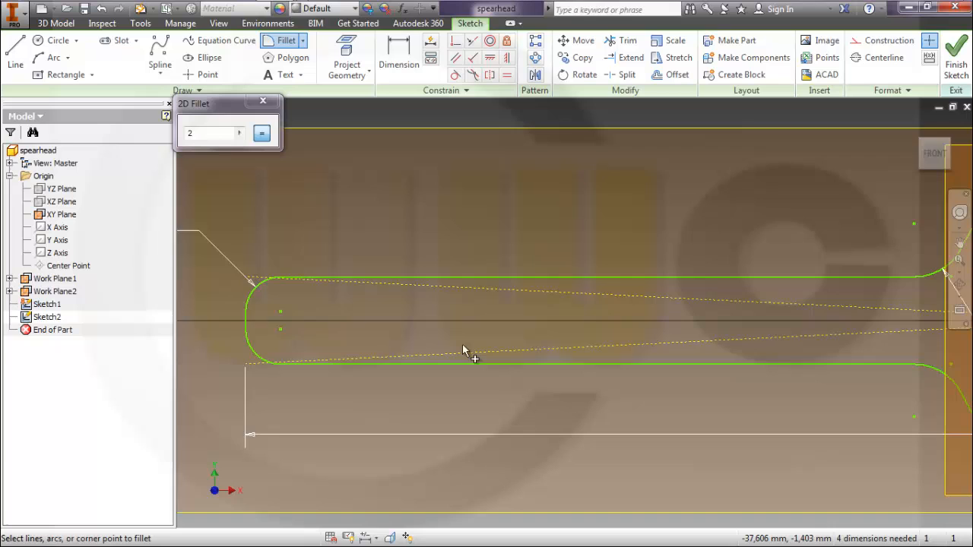
- Round both corners at the profile's right end and finish the sketch
middle_drag(462, 346, 228, 343)
middle_drag(428, 317, 412, 314)
mouse_move(610, 303)
middle_down()
mouse_move(619, 301)
mouse_move(532, 304)
mouse_move(566, 319)
mouse_move(529, 321)
mouse_move(270, 322)
middle_up()
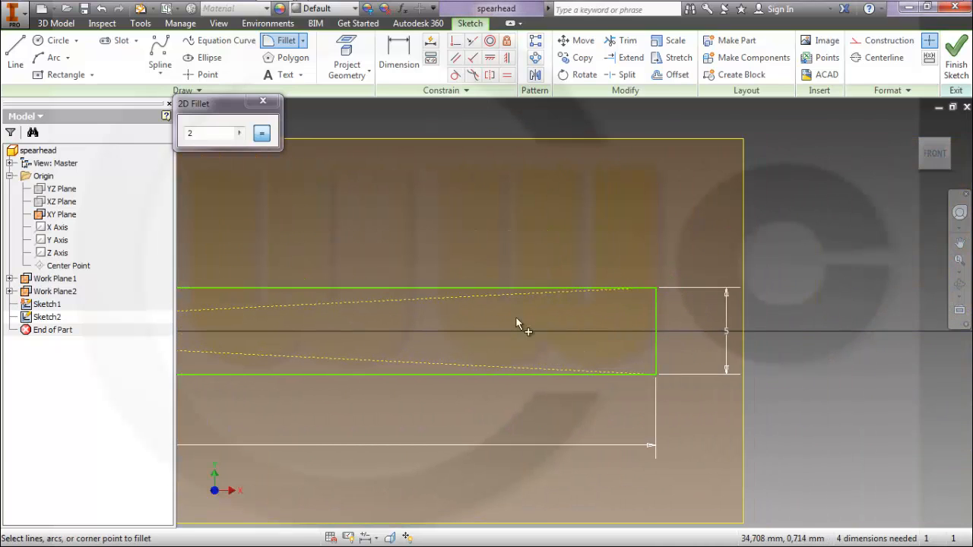
click(567, 288)
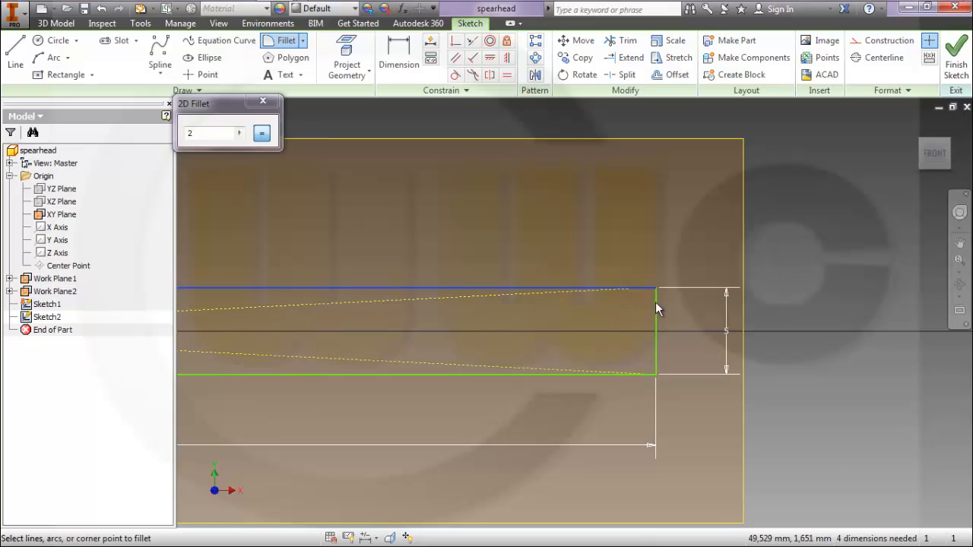
click(656, 306)
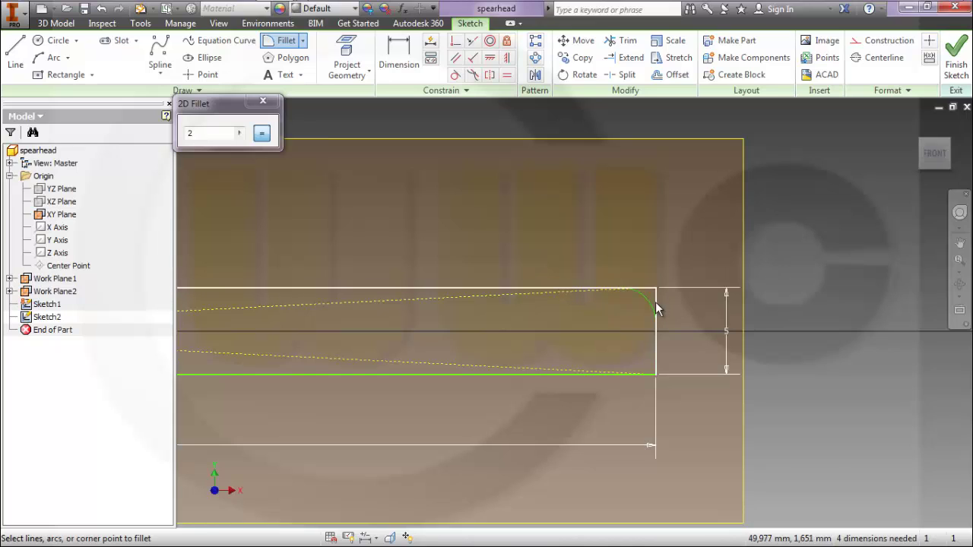
click(633, 375)
click(657, 362)
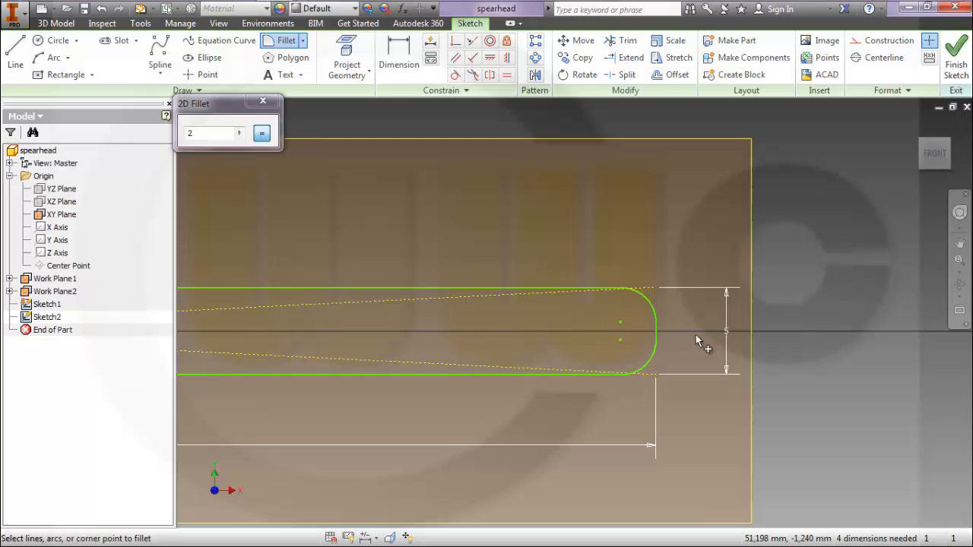
click(956, 68)
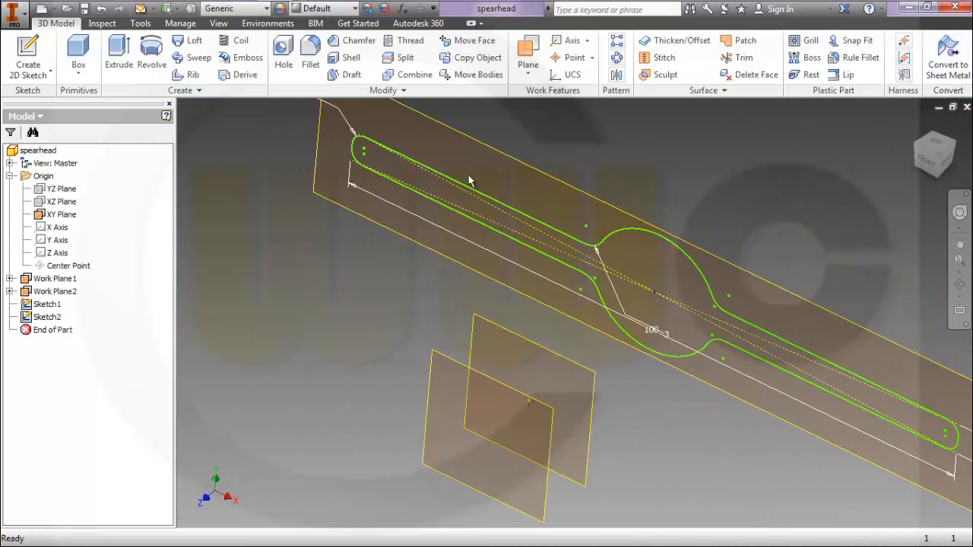
- Loft from Point Sketch1 to the filleted Sketch2 profile, creating solid Loft2
click(190, 40)
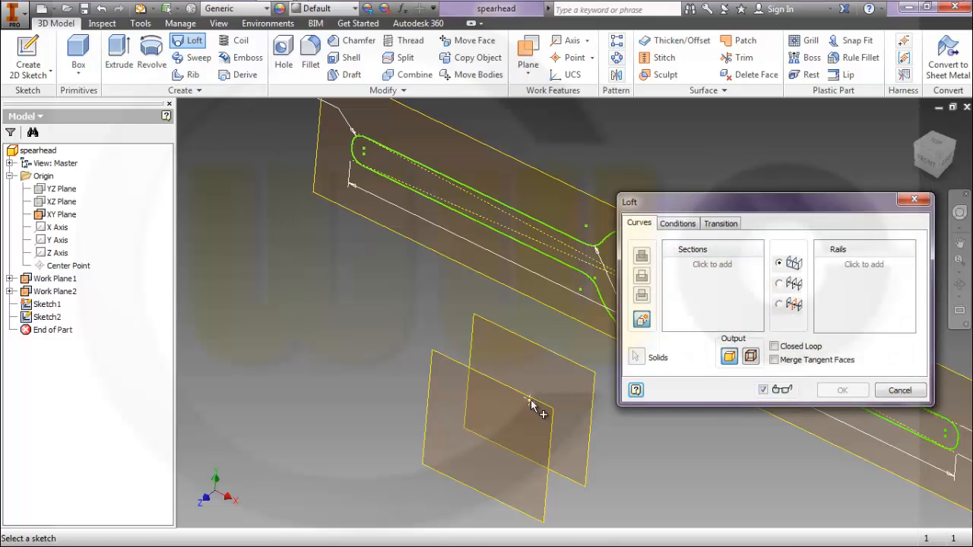
click(530, 404)
click(516, 239)
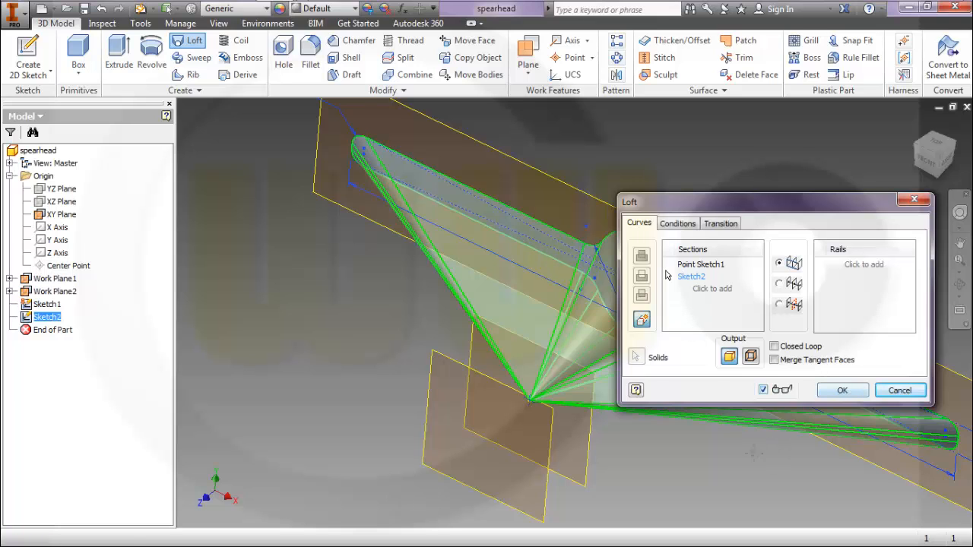
shift+middle_drag(778, 437, 775, 414)
click(834, 394)
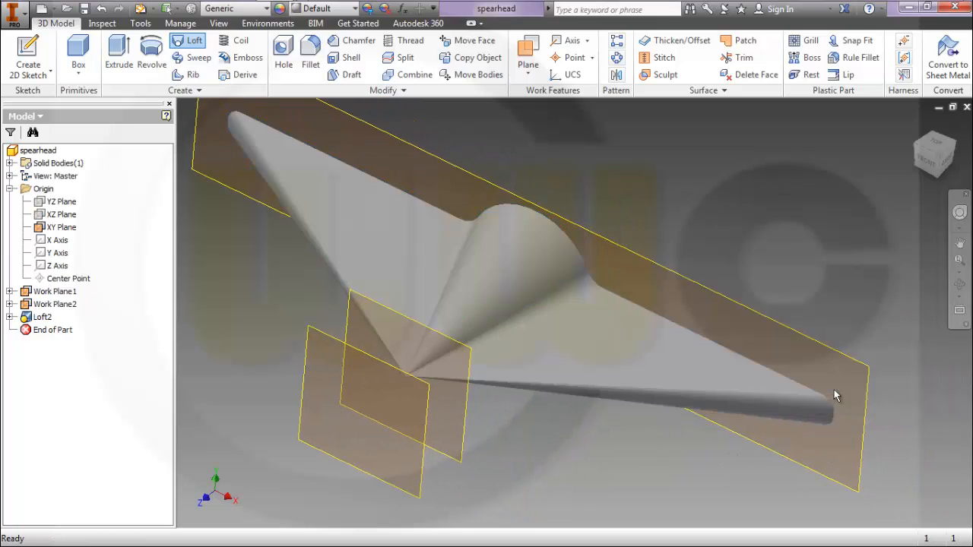
middle_drag(679, 429, 719, 468)
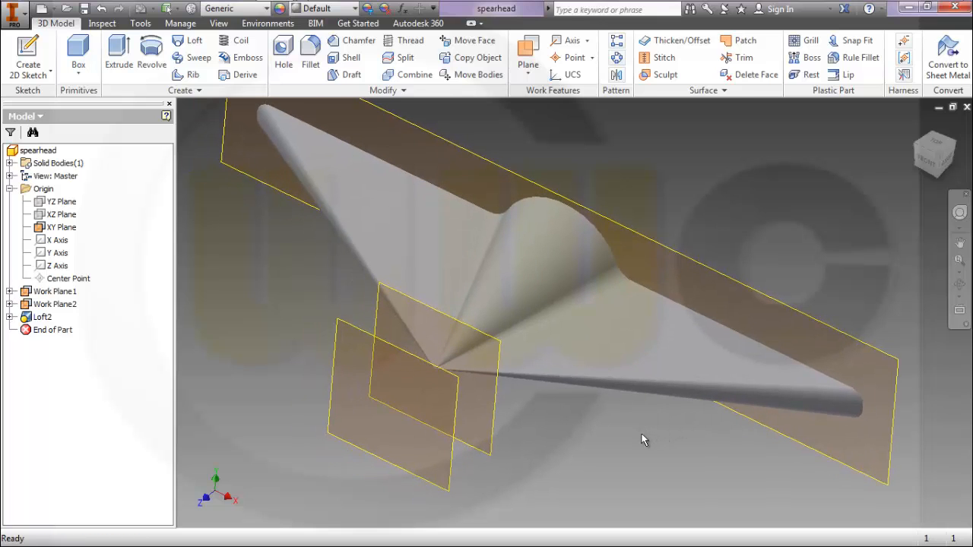
mouse_move(642, 431)
shift+middle_down()
mouse_move(650, 416)
mouse_move(633, 430)
mouse_move(594, 410)
shift+middle_up()
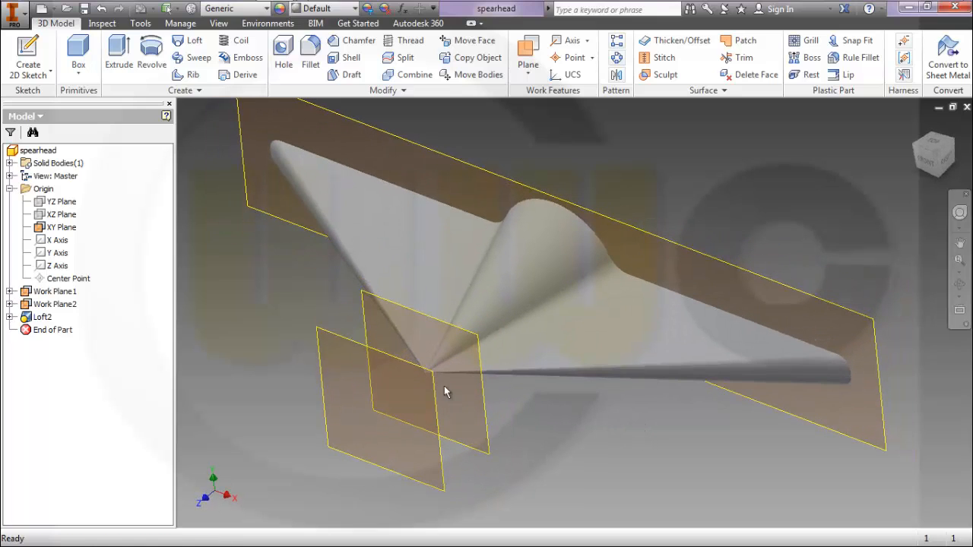
- Edit Loft2 so Point Sketch1's end condition is Tangent, smoothing the tip
click(10, 317)
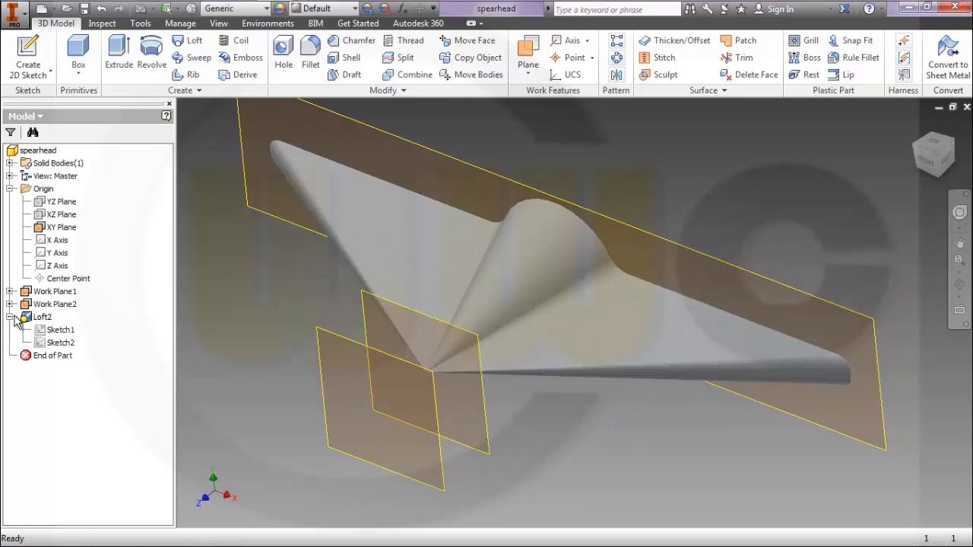
double_click(42, 317)
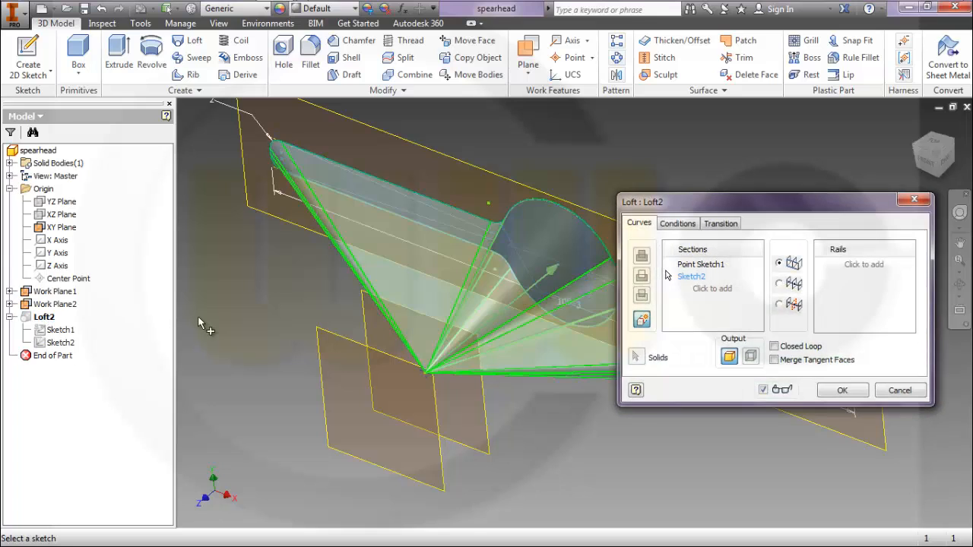
click(678, 225)
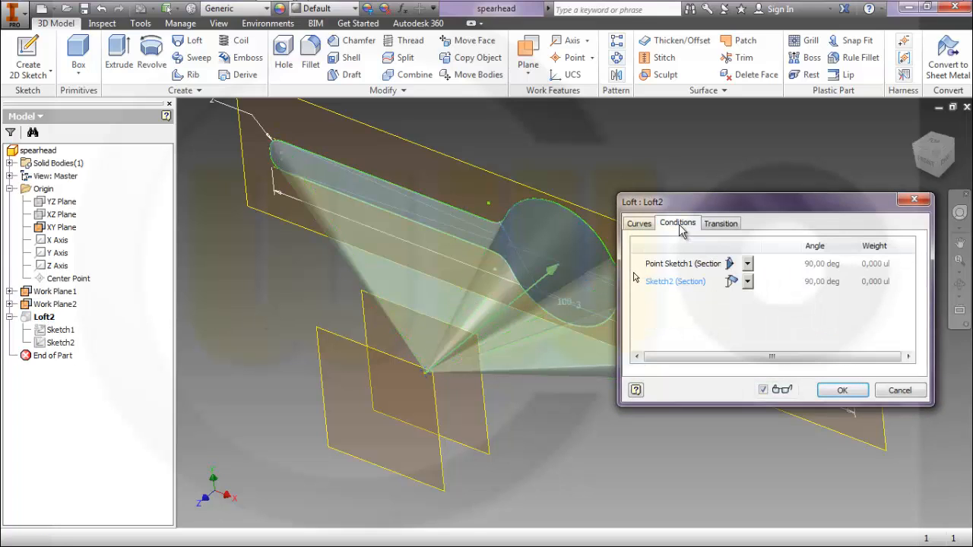
click(694, 265)
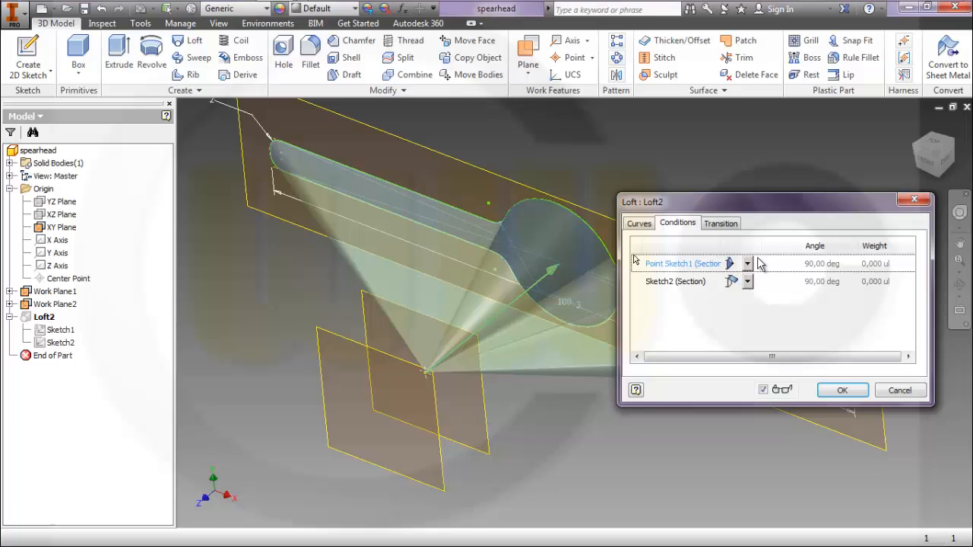
click(747, 264)
click(747, 299)
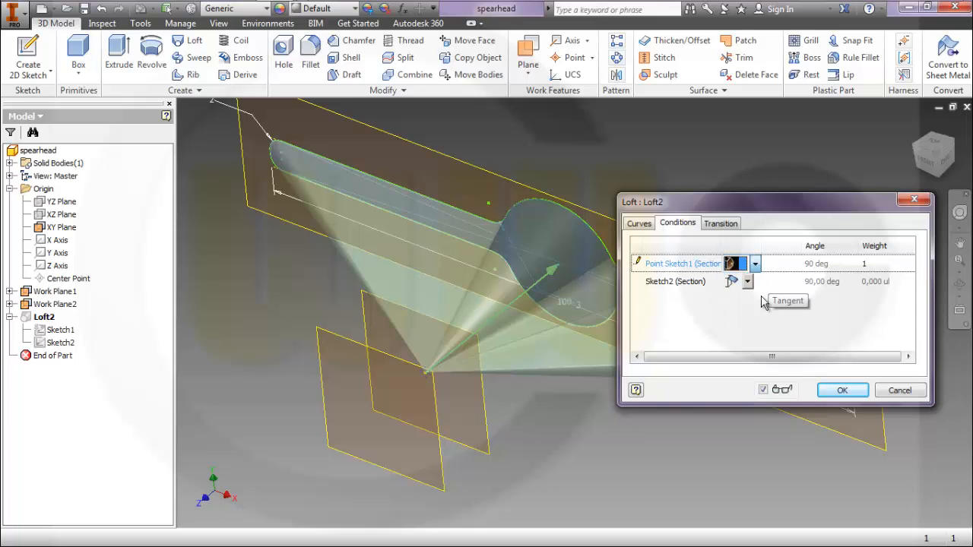
click(842, 390)
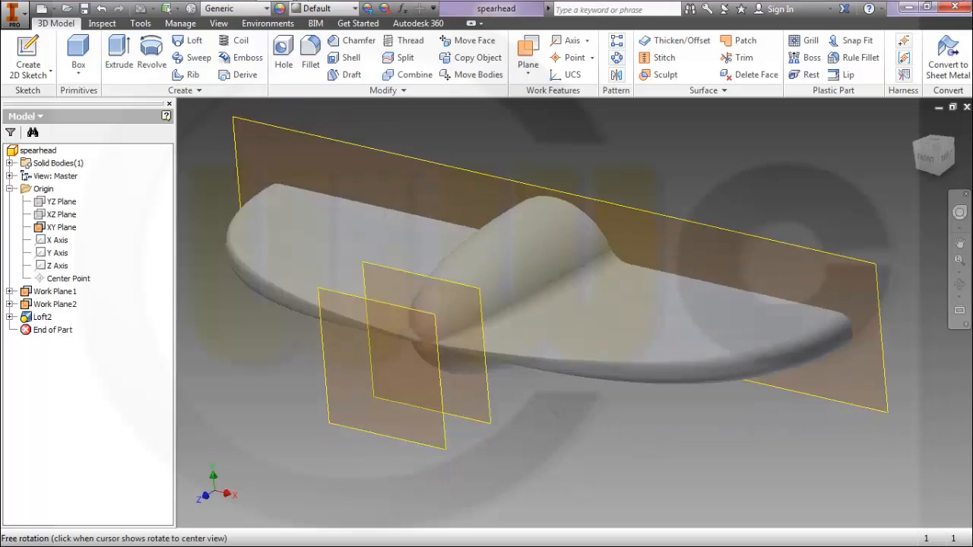
shift+middle_drag(589, 409, 548, 358)
mouse_move(532, 411)
shift+middle_down()
mouse_move(620, 428)
mouse_move(690, 403)
mouse_move(636, 405)
shift+middle_up()
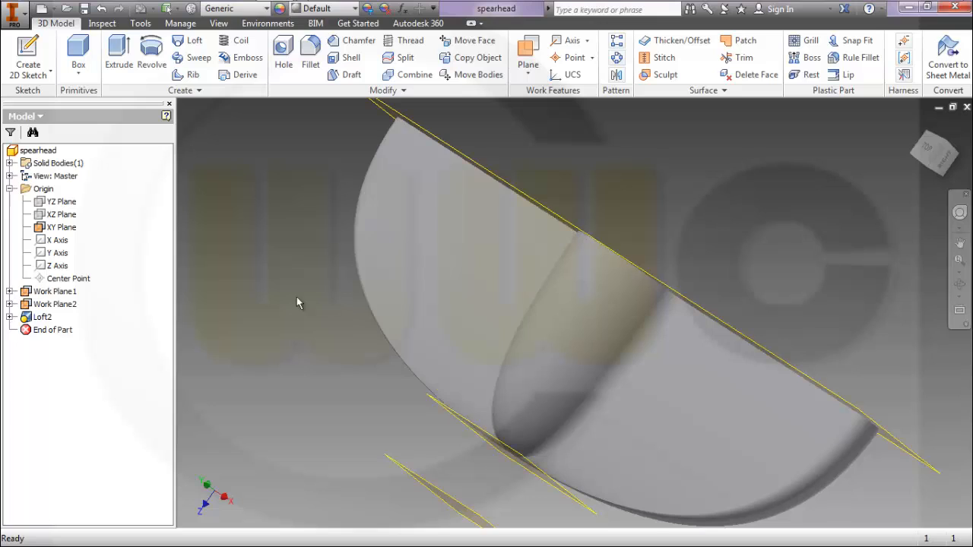
scroll(342, 287, down, 3)
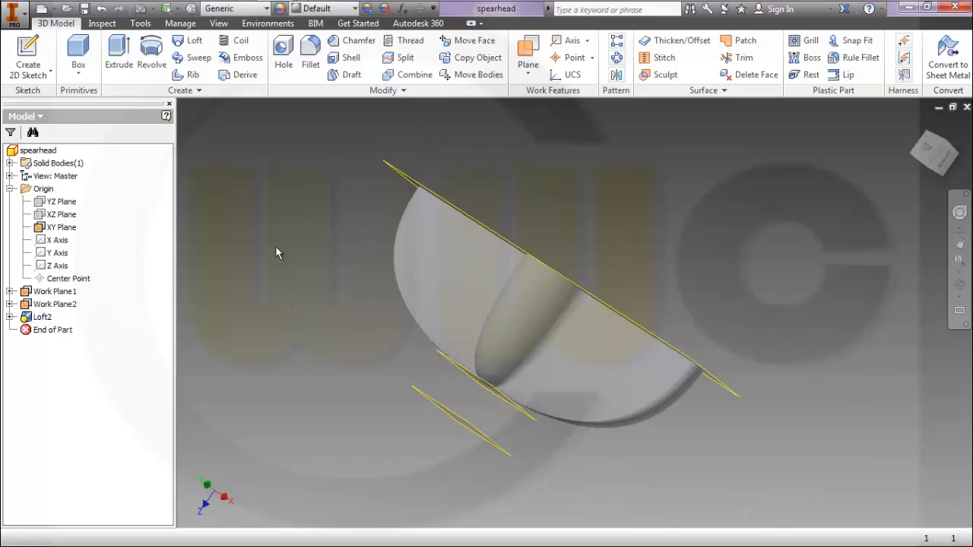
- Start Sketch3 on the XZ Plane and draw two circles centred on the horizontal line either side of the origin
click(30, 60)
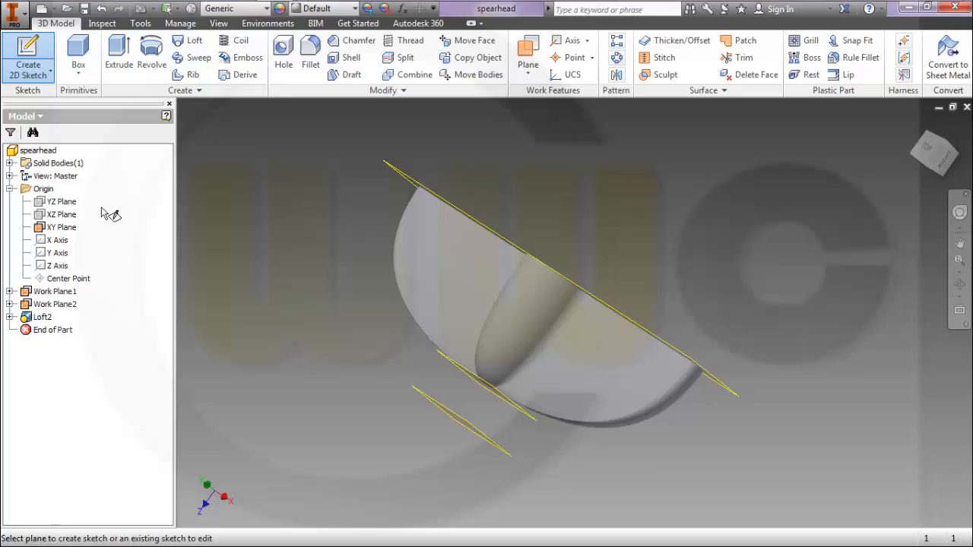
click(64, 215)
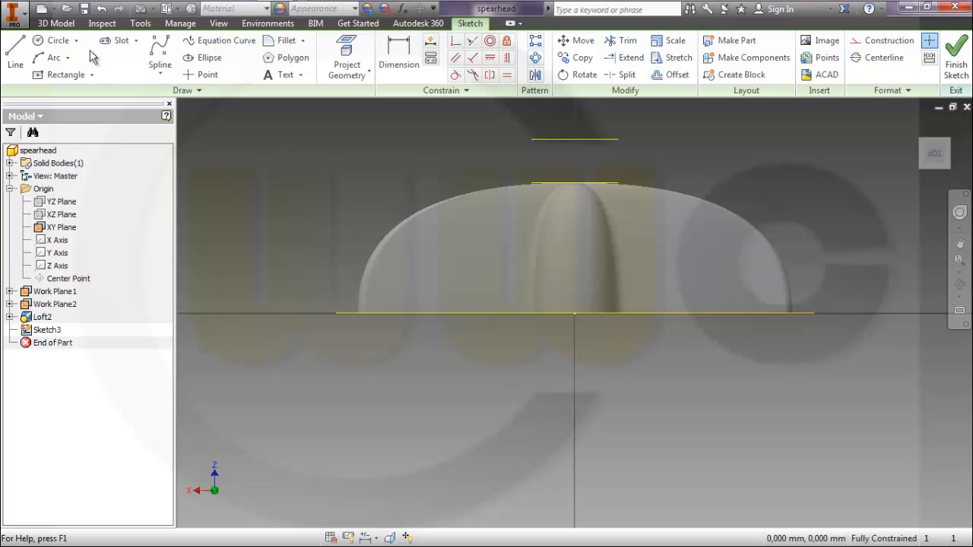
click(53, 40)
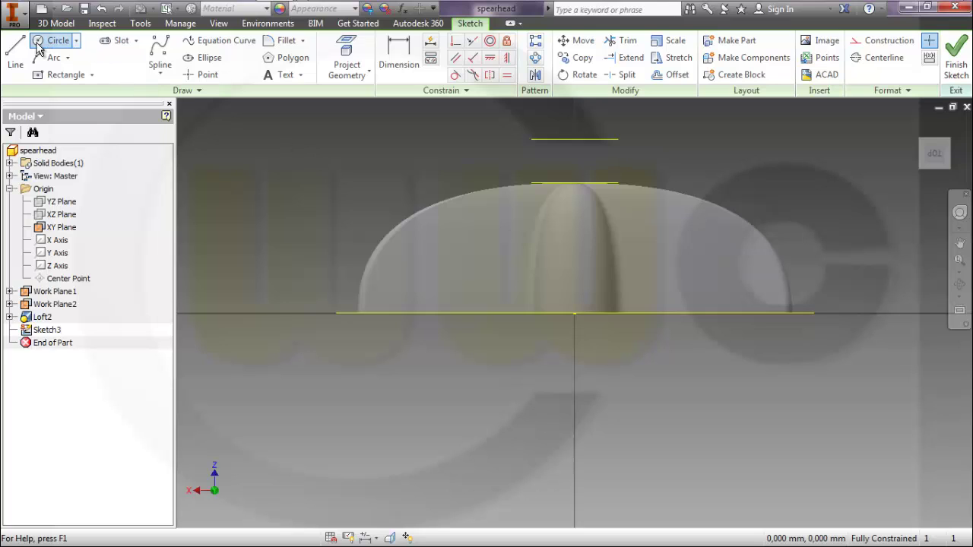
click(463, 318)
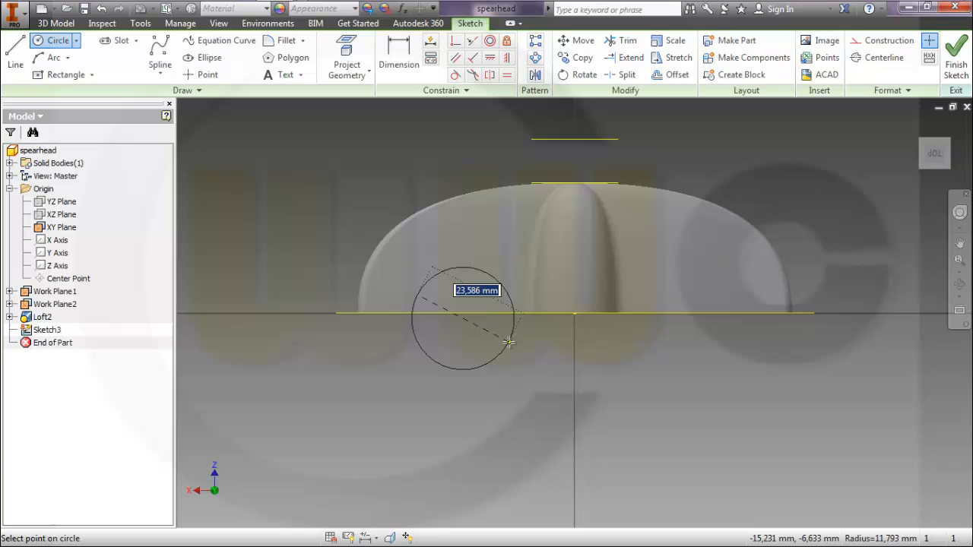
click(509, 338)
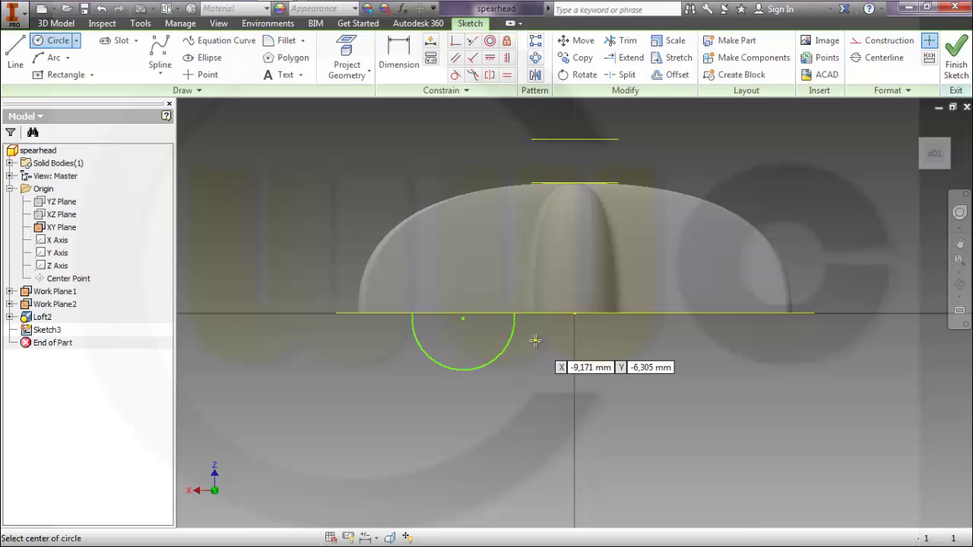
click(702, 313)
click(734, 281)
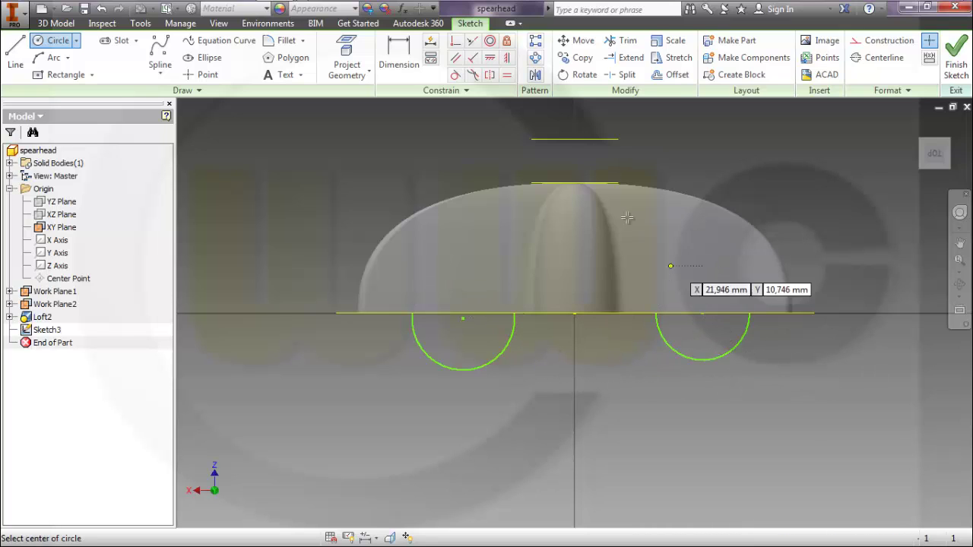
- Constrain the right circle equal in size to the left circle
click(507, 74)
click(511, 344)
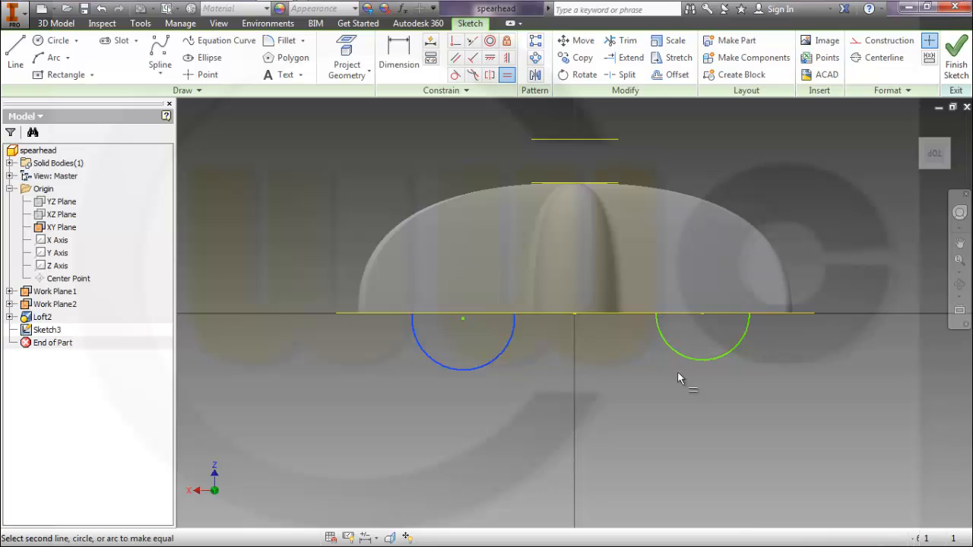
click(687, 361)
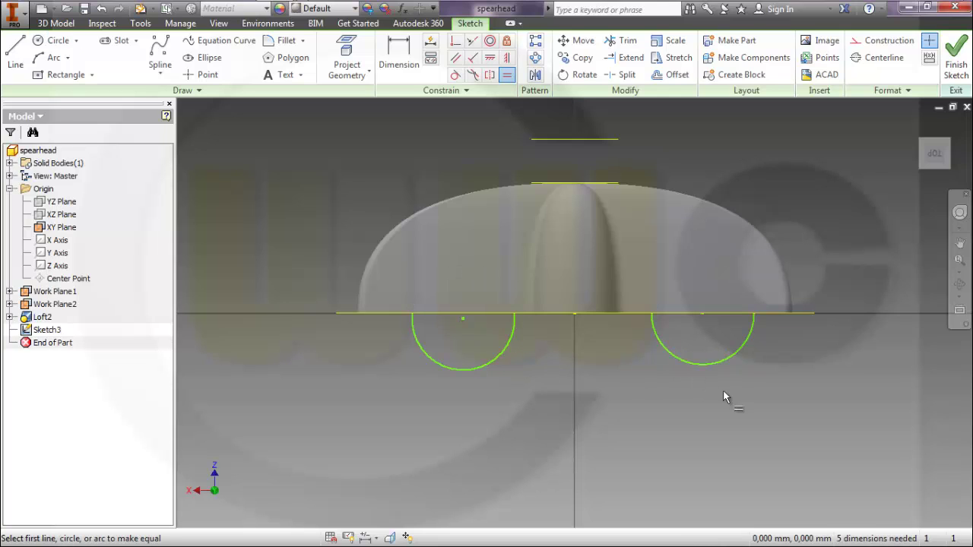
- Dimension the left circle to 25 mm diameter
click(403, 55)
click(494, 360)
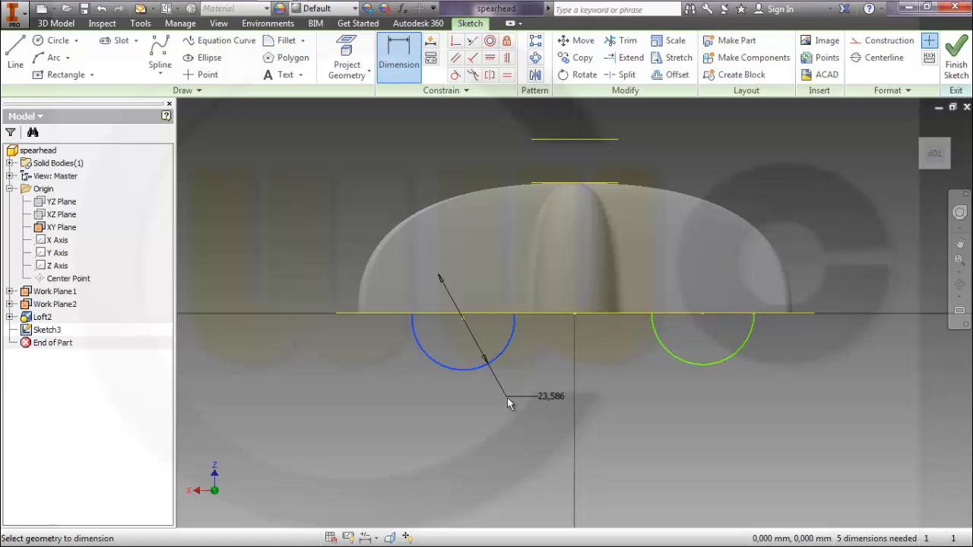
click(510, 404)
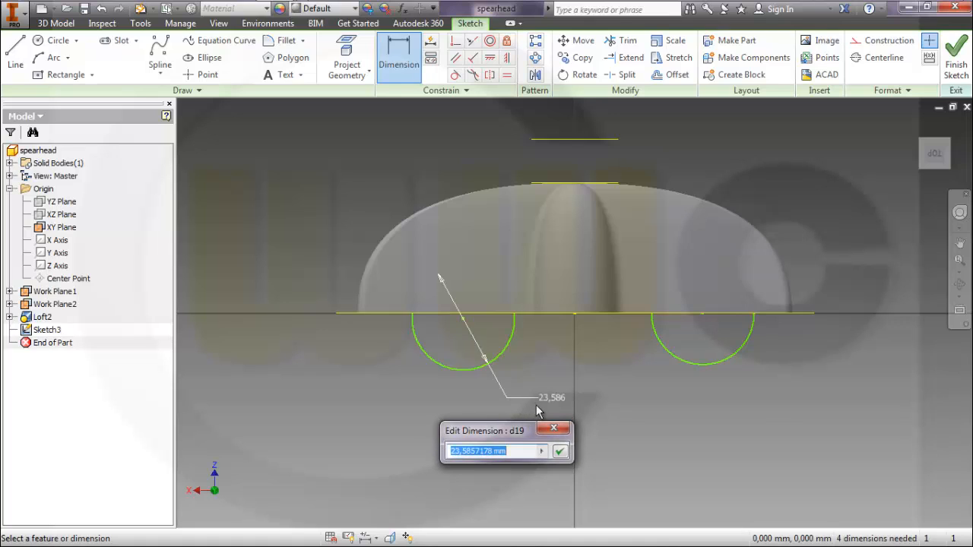
text(25)
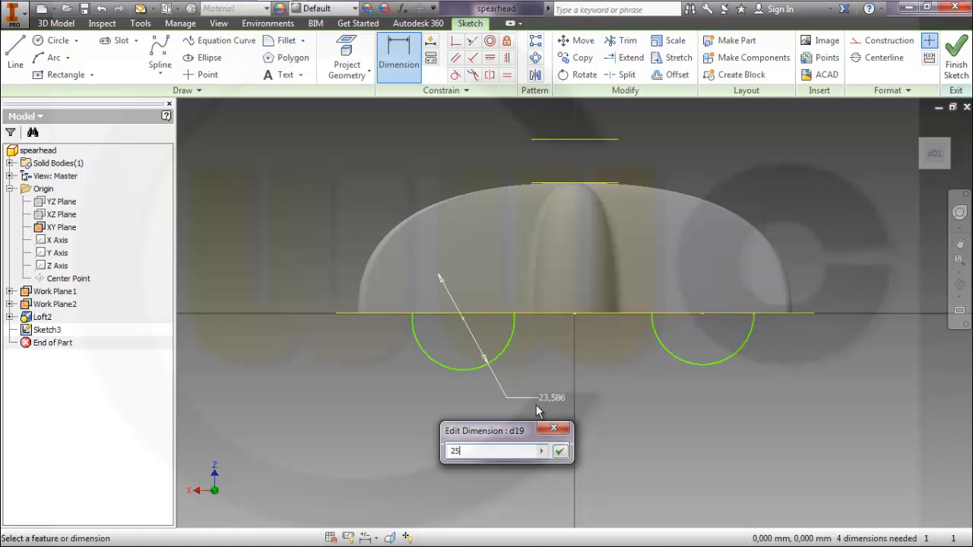
key(Return)
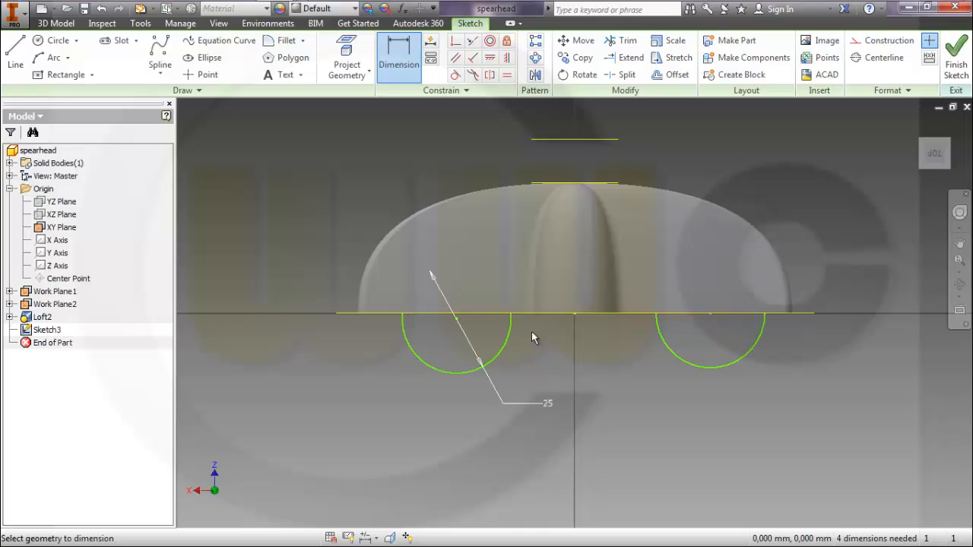
- Make the two circles symmetric about the centre line with their centres locked on the baseline
click(489, 58)
click(459, 324)
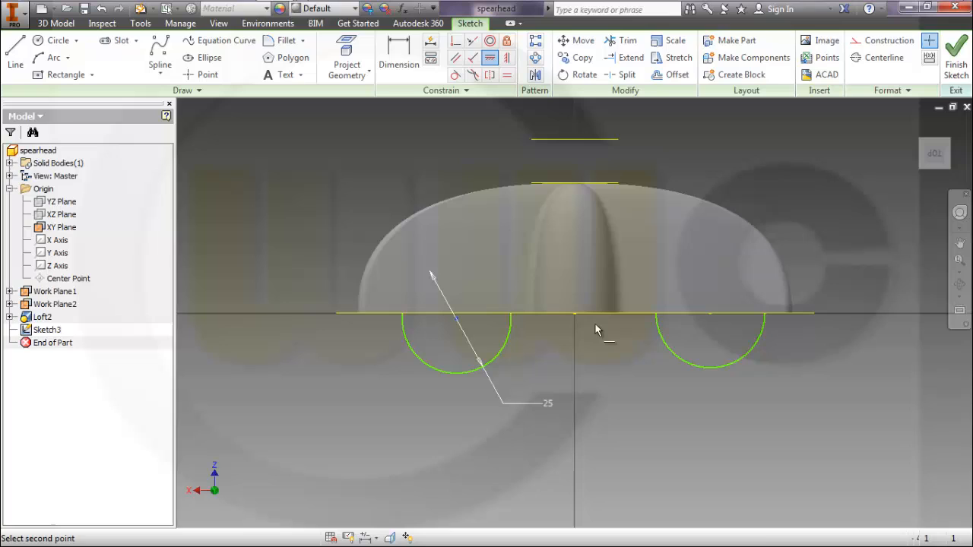
click(712, 322)
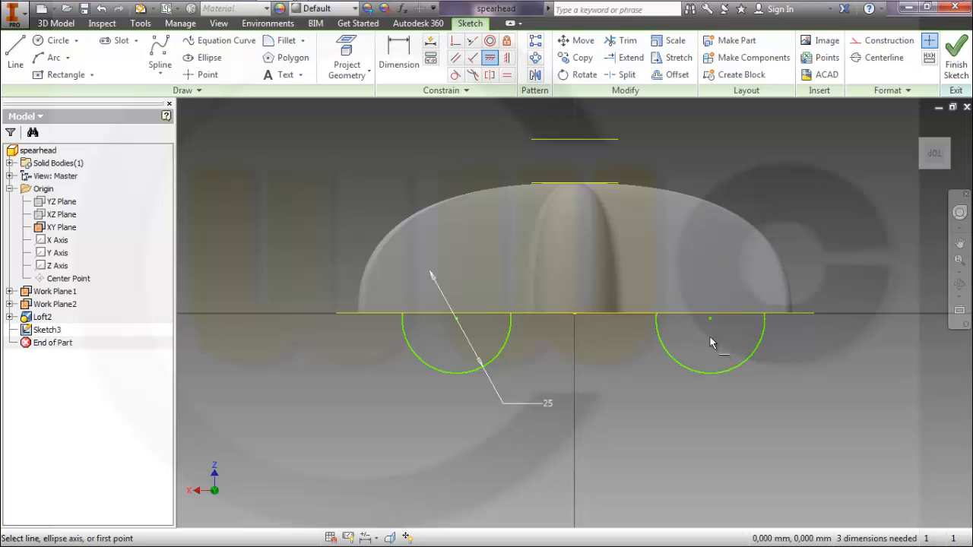
click(576, 315)
click(457, 319)
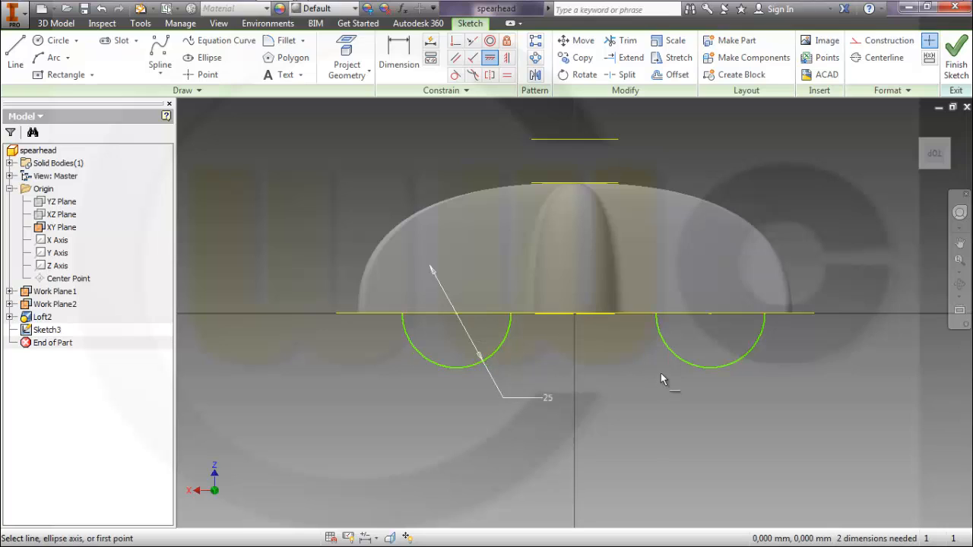
- Dimension the circle centres 60 mm apart and 30 mm from the centre line, fully constraining the sketch
click(398, 53)
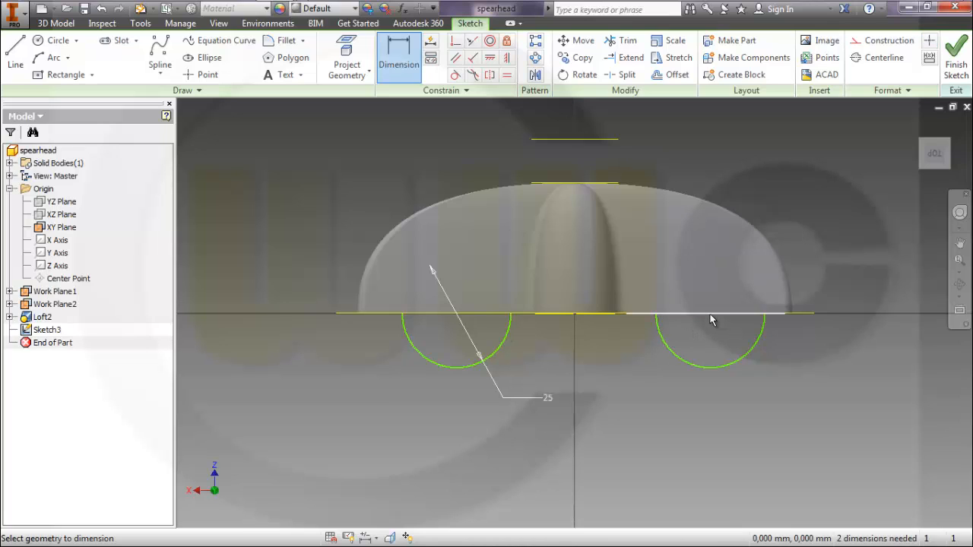
shift+middle_drag(721, 351, 717, 322)
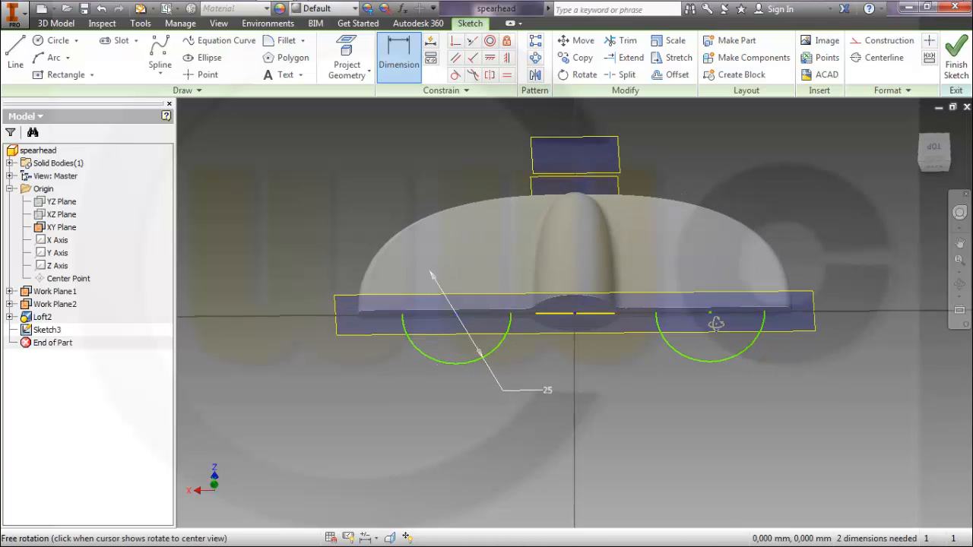
click(711, 316)
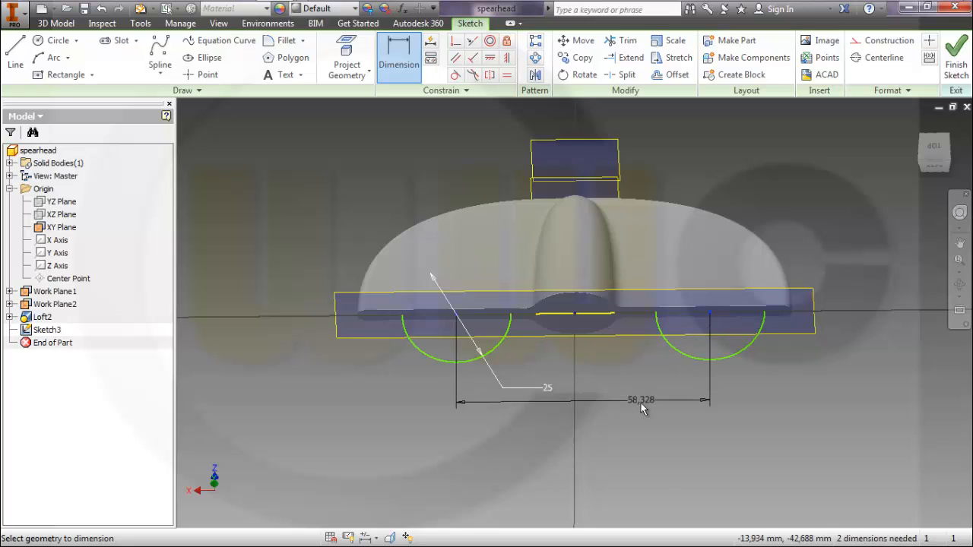
click(639, 403)
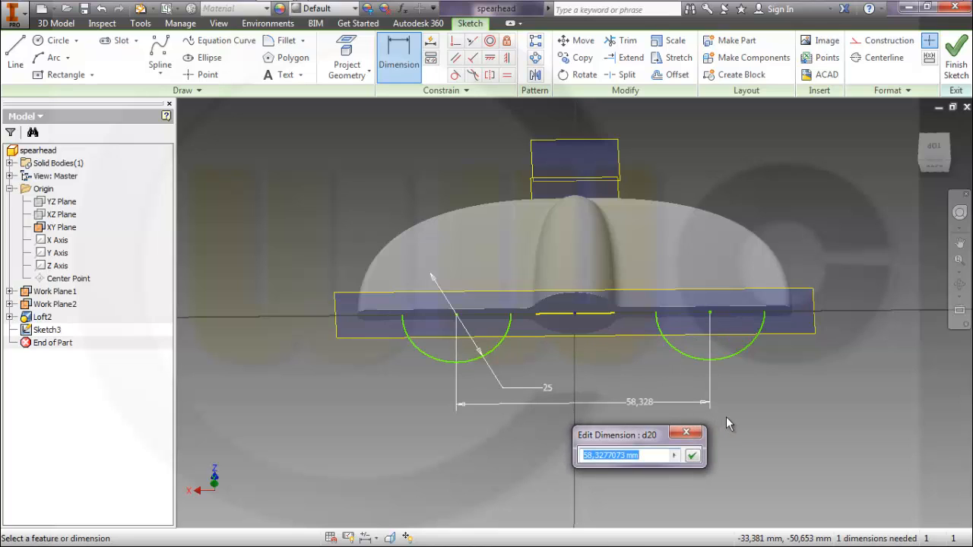
text(40)
key(Return)
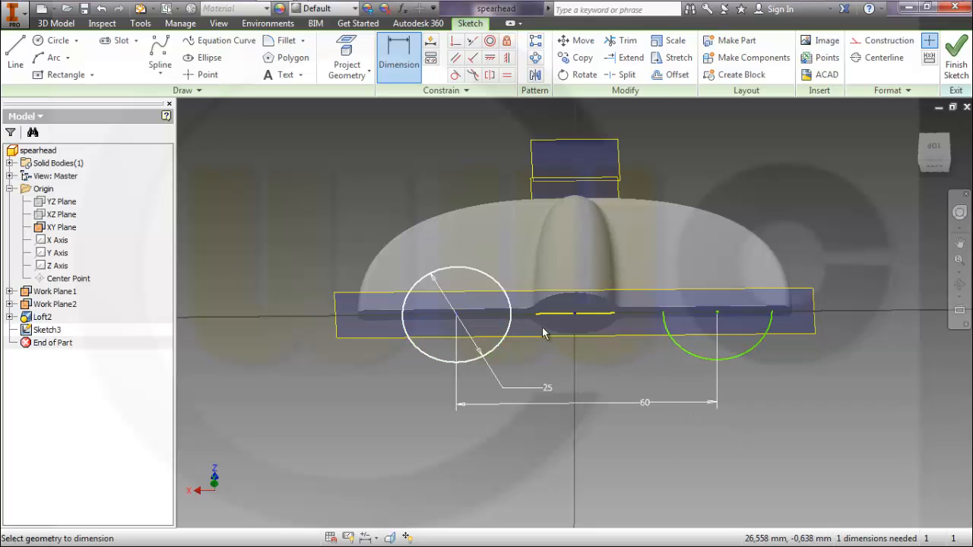
click(575, 320)
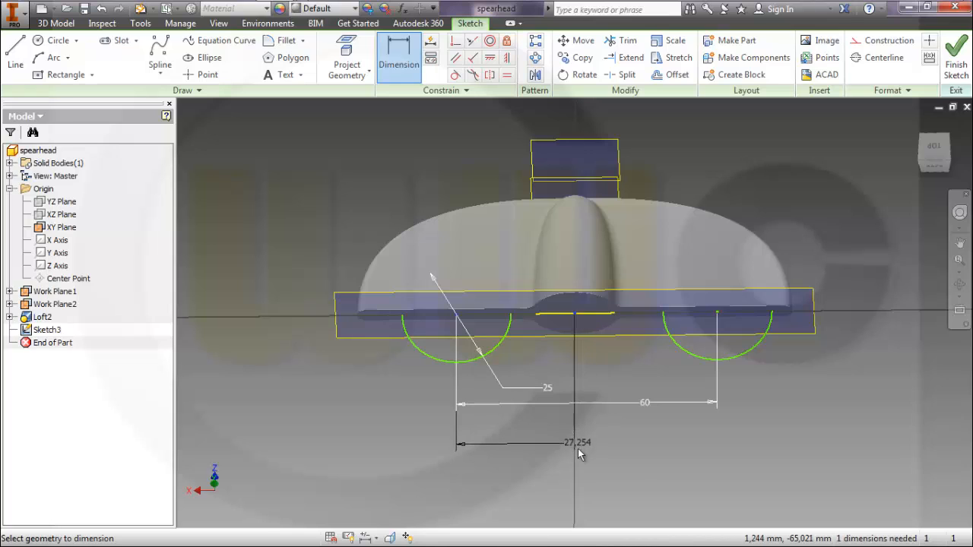
click(578, 448)
text(30)
key(Return)
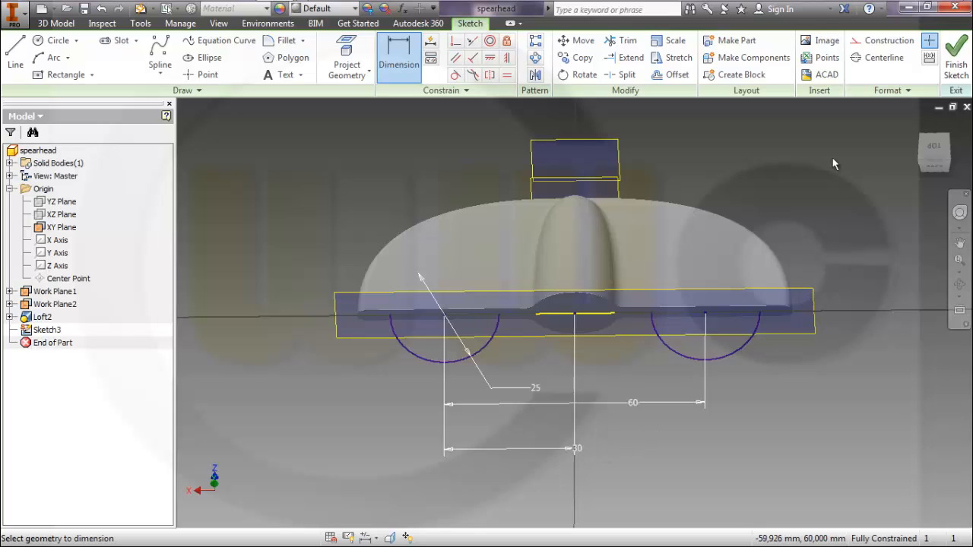
- Finish the sketch and extrude both circle profiles as a symmetric cut through the blade (Extrusion1)
click(956, 67)
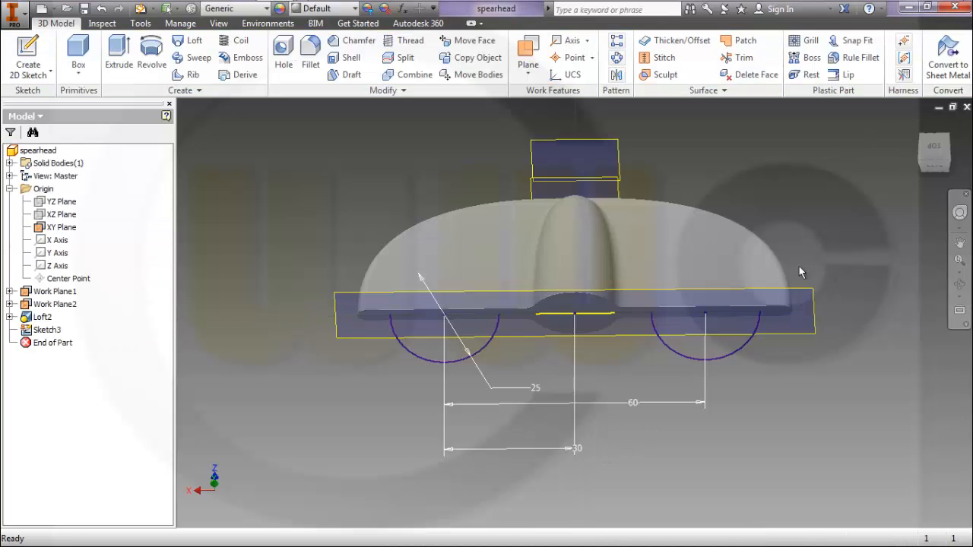
click(120, 60)
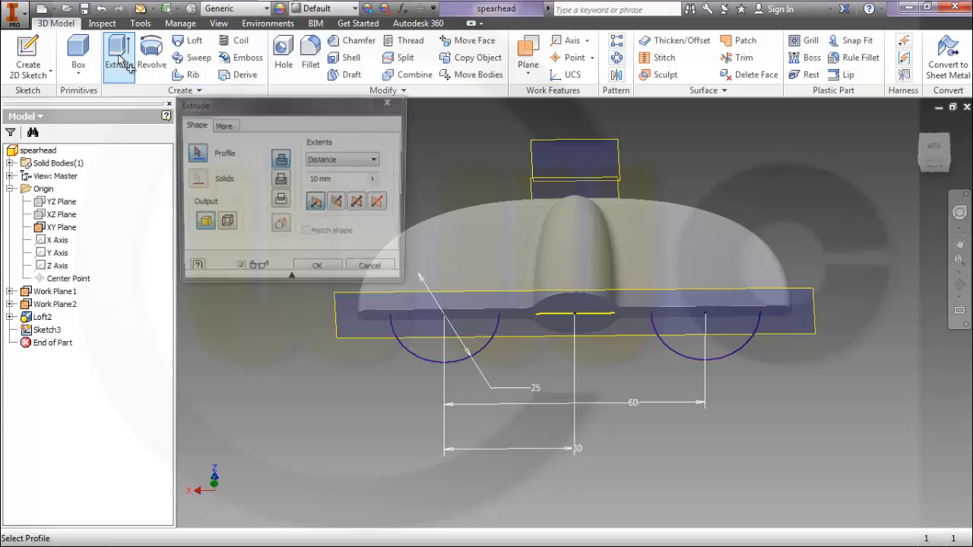
click(436, 359)
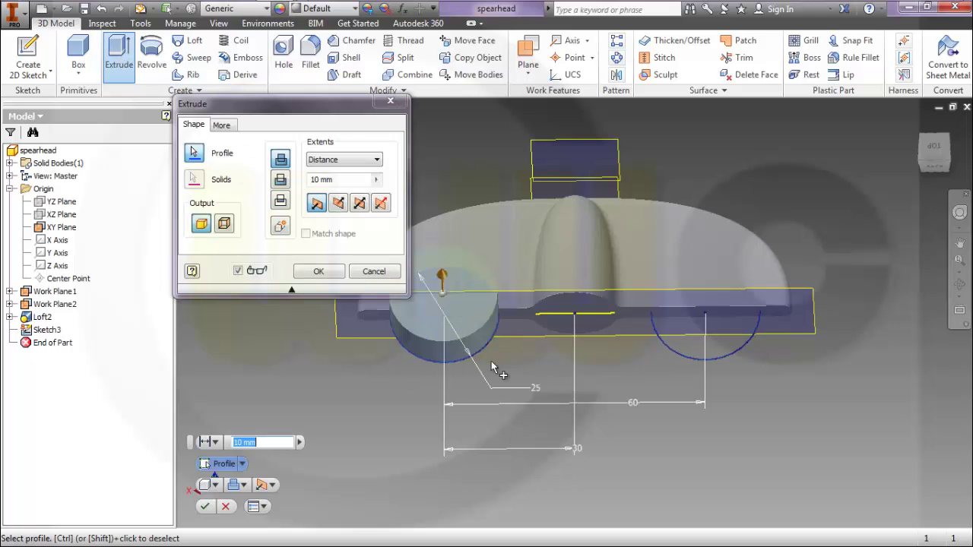
click(682, 361)
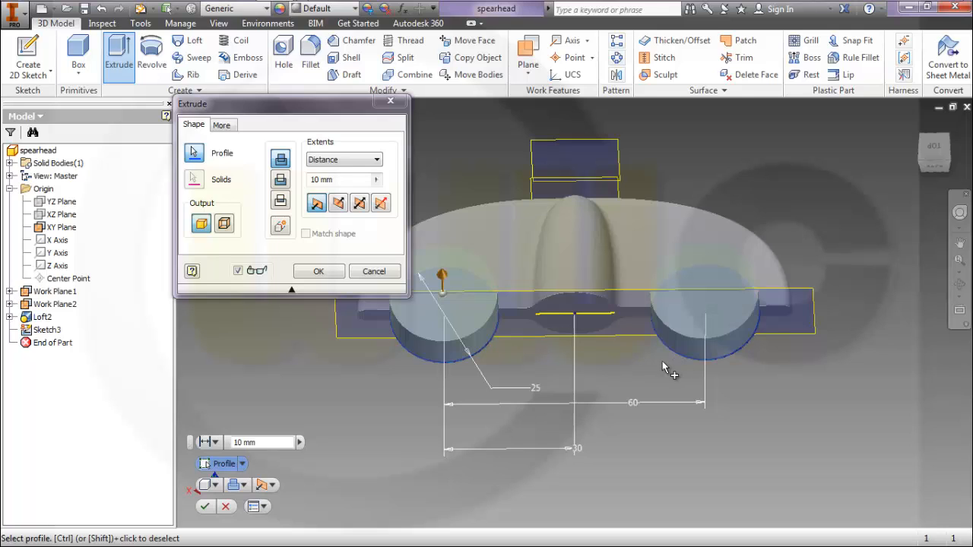
click(360, 203)
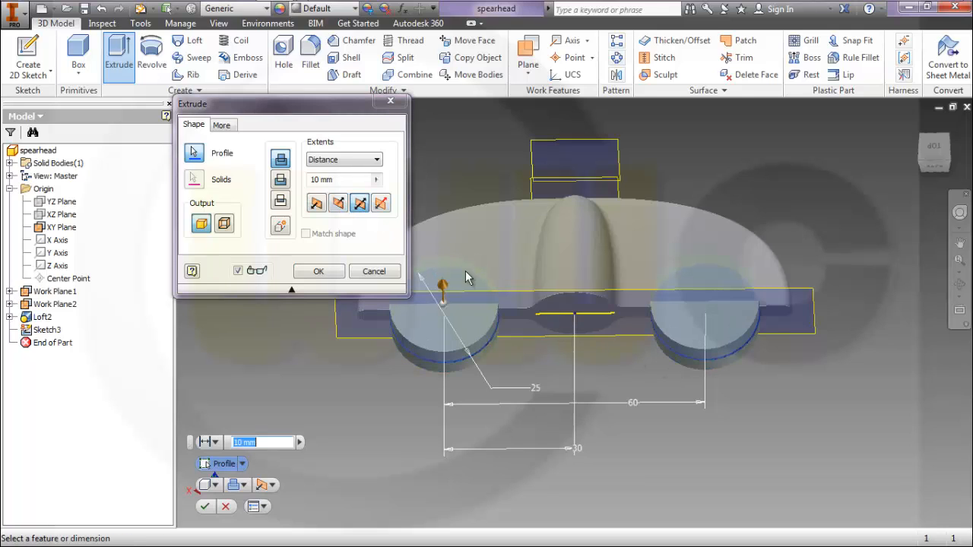
click(281, 180)
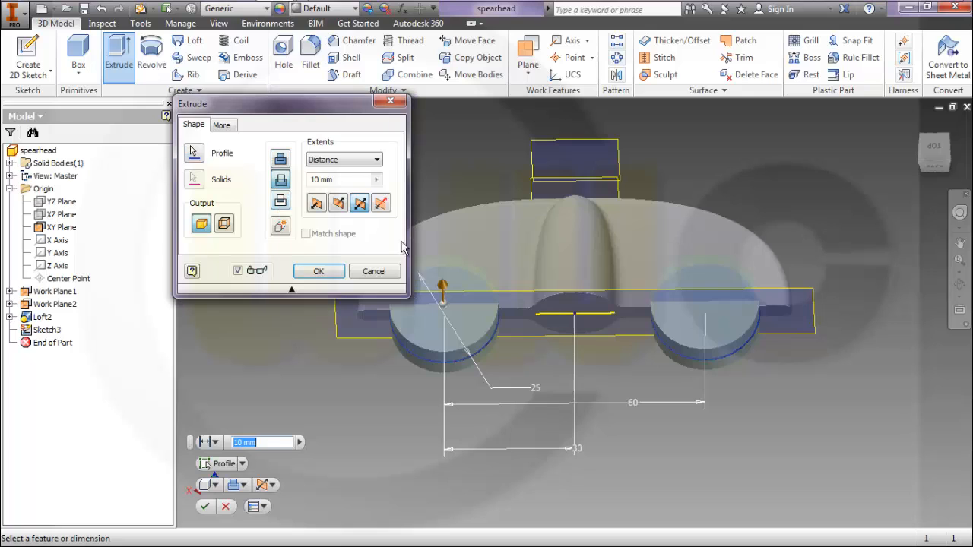
click(320, 275)
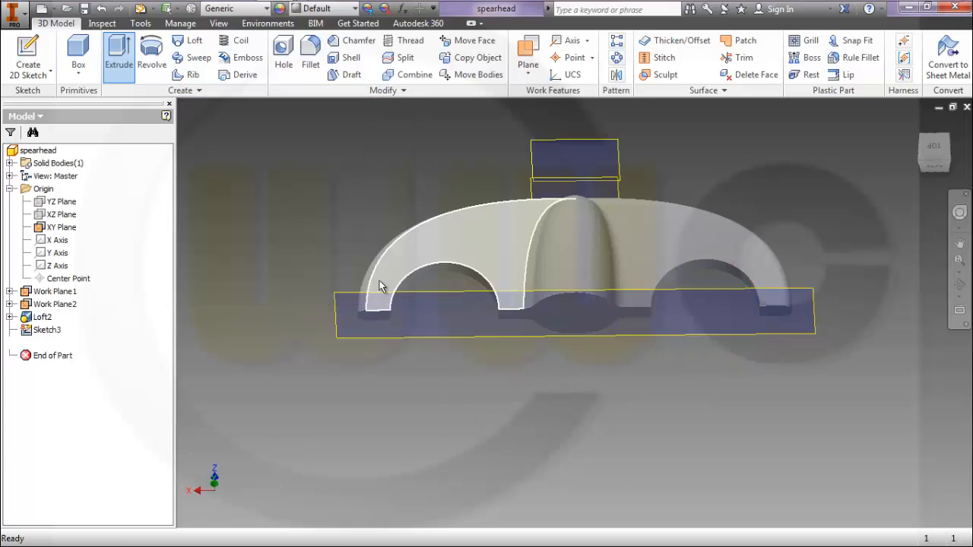
mouse_move(530, 388)
shift+middle_down()
mouse_move(593, 367)
mouse_move(371, 318)
shift+middle_up()
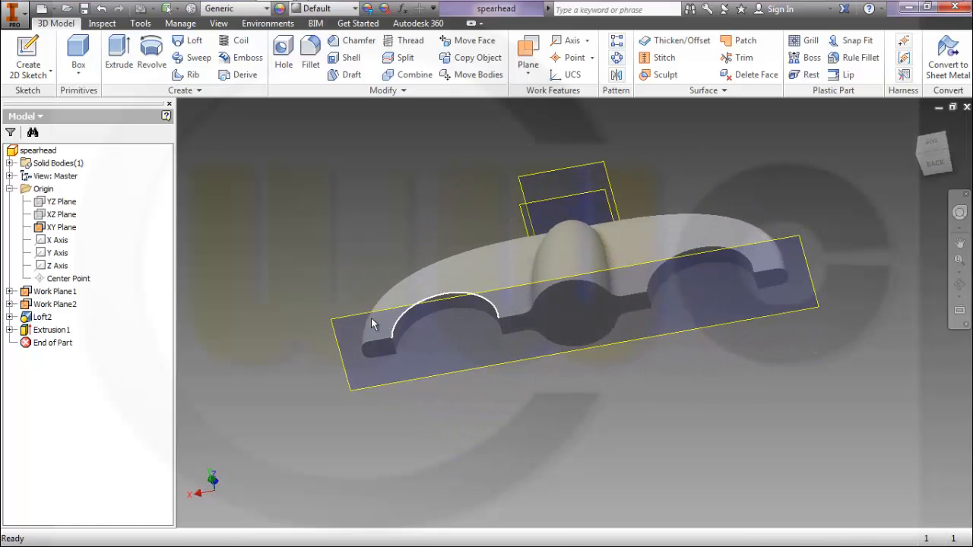
- Turn off visibility of Work Plane2, Work Plane1 and the XY Plane from the browser
right_click(76, 306)
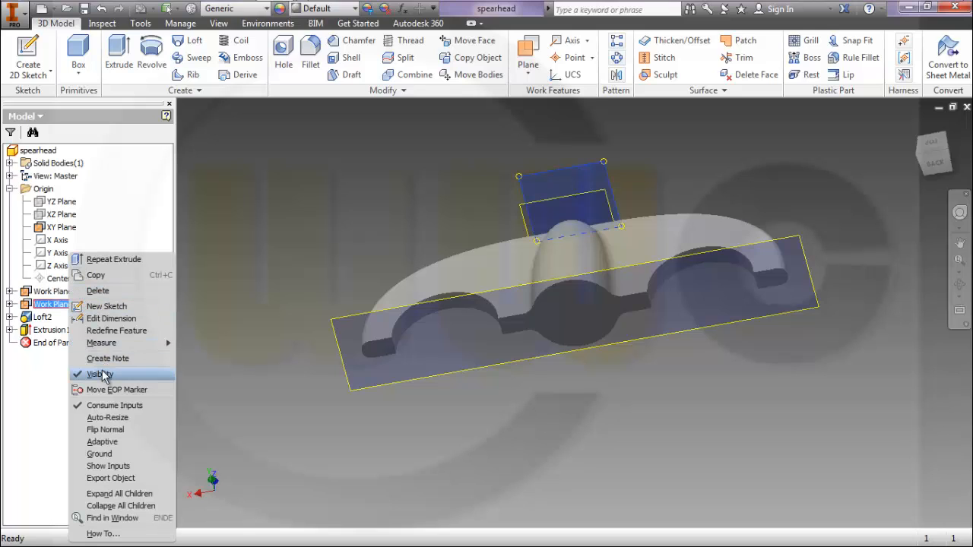
click(99, 374)
click(68, 292)
right_click(71, 291)
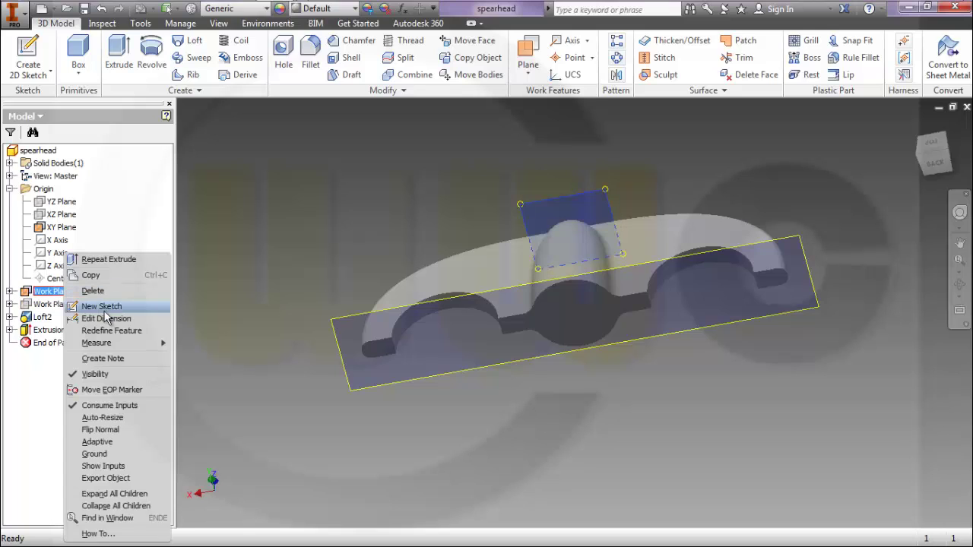
click(95, 374)
click(61, 227)
right_click(64, 227)
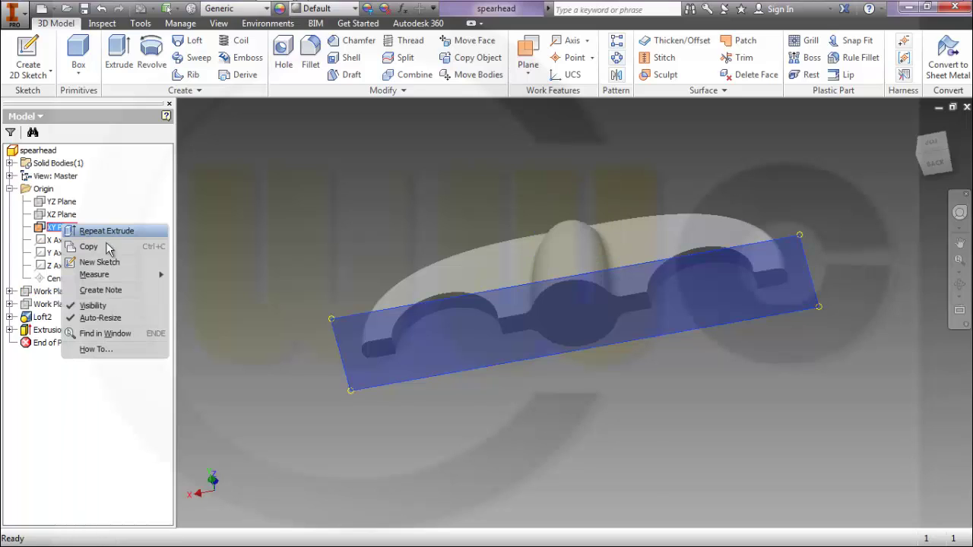
click(93, 305)
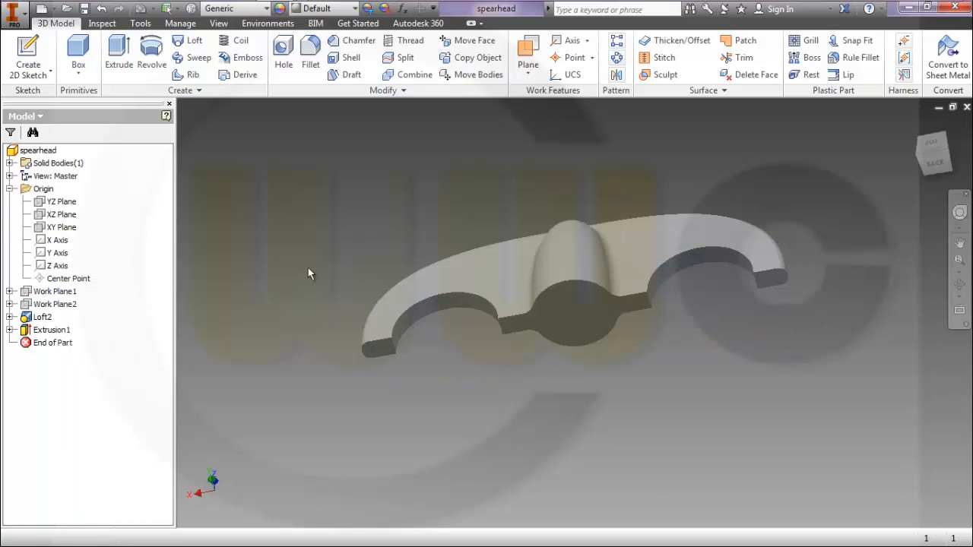
mouse_move(308, 274)
shift+middle_down()
mouse_move(402, 271)
mouse_move(364, 281)
shift+middle_up()
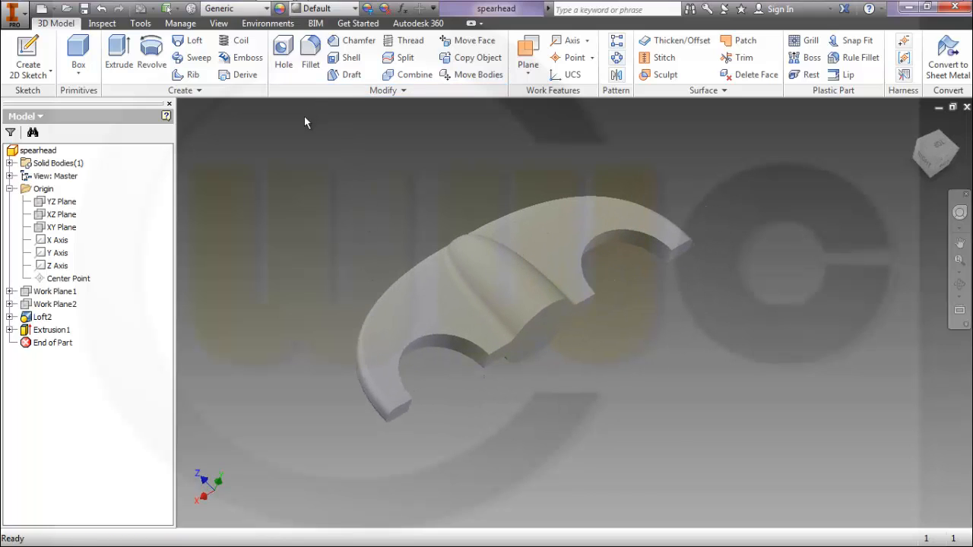
- Apply a full-round fillet across the first blade using its two side faces and center face (Fillet1)
click(313, 65)
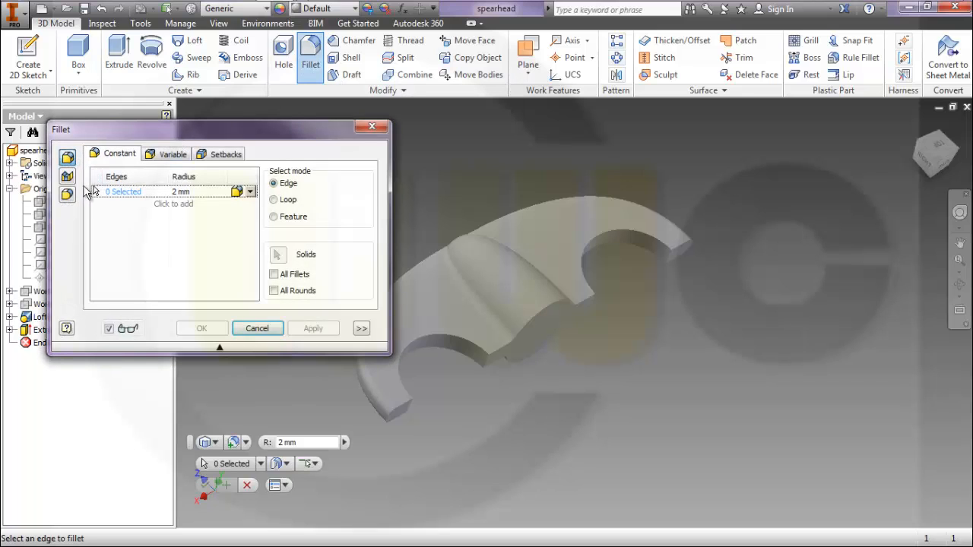
click(67, 195)
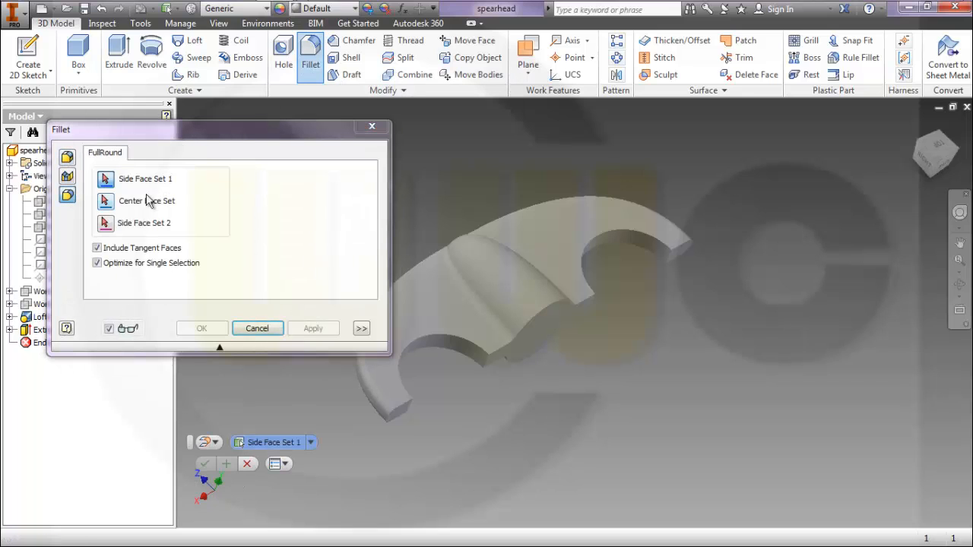
click(438, 314)
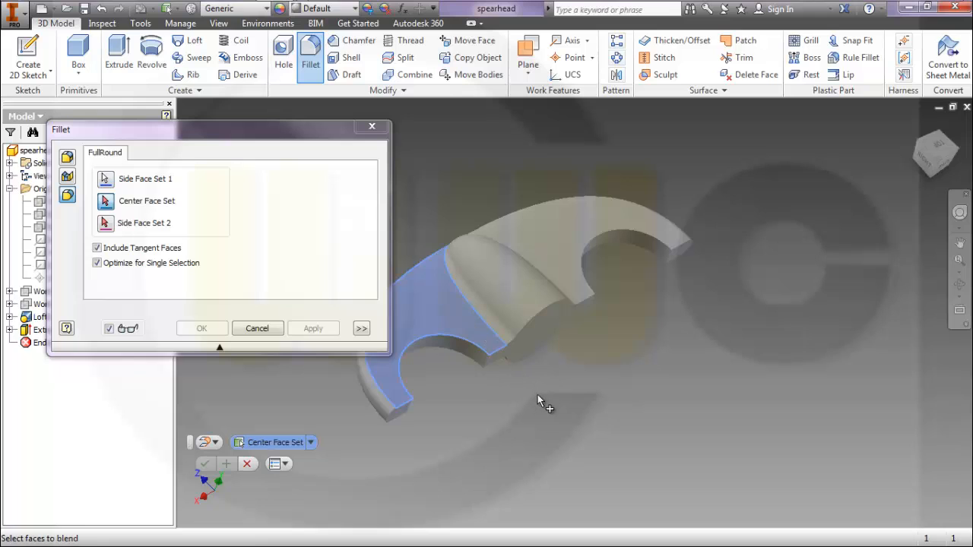
shift+middle_drag(539, 397, 478, 352)
click(471, 368)
click(466, 350)
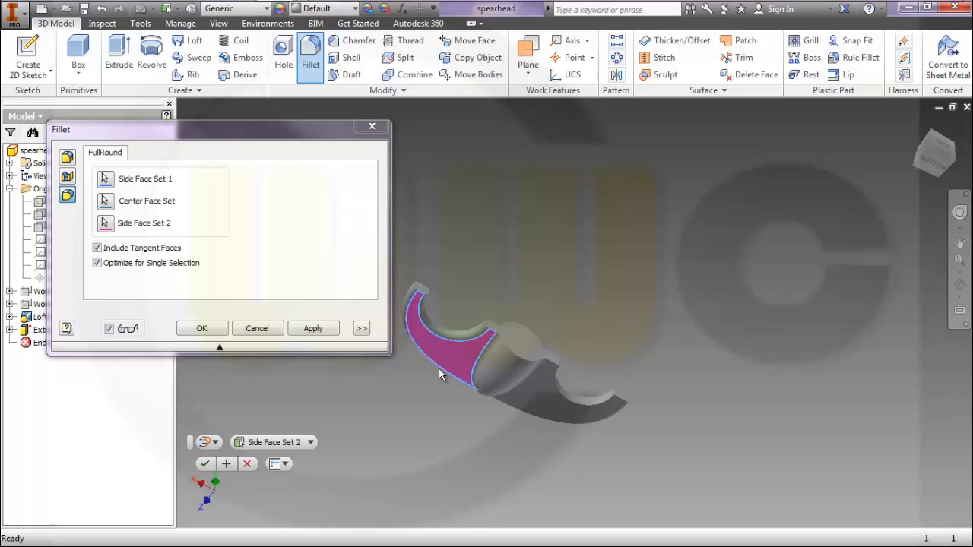
click(311, 329)
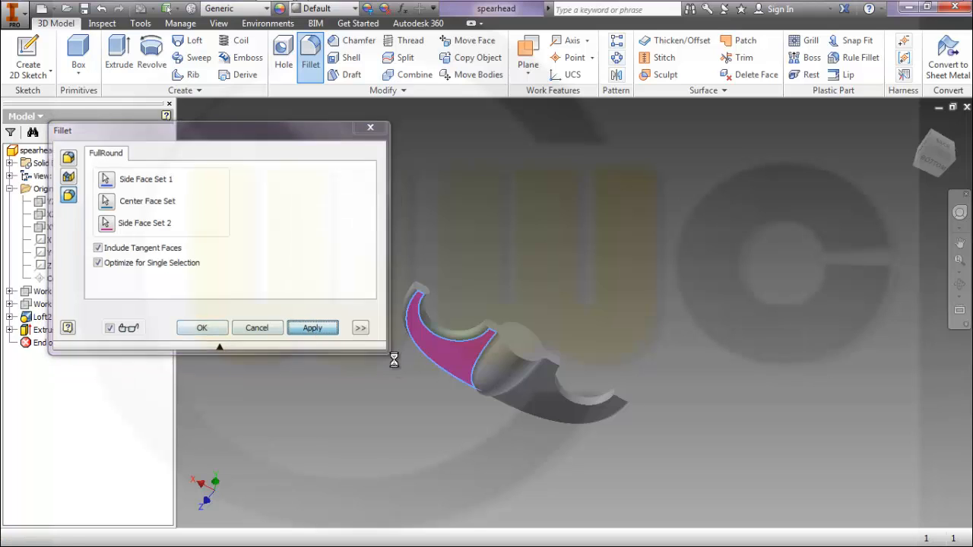
- Apply a full-round fillet across the second blade's side and center faces (Fillet2) and close the dialog
shift+middle_drag(495, 257, 575, 304)
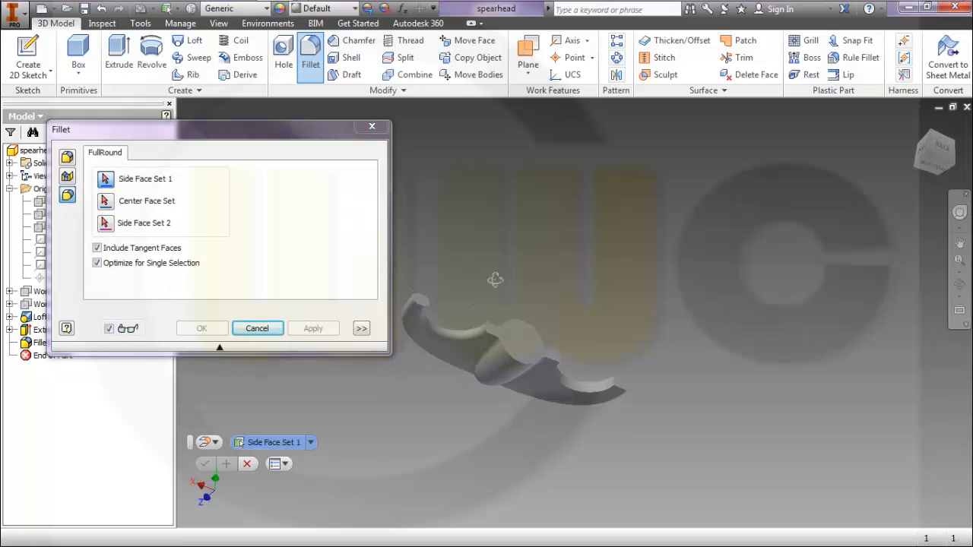
click(582, 304)
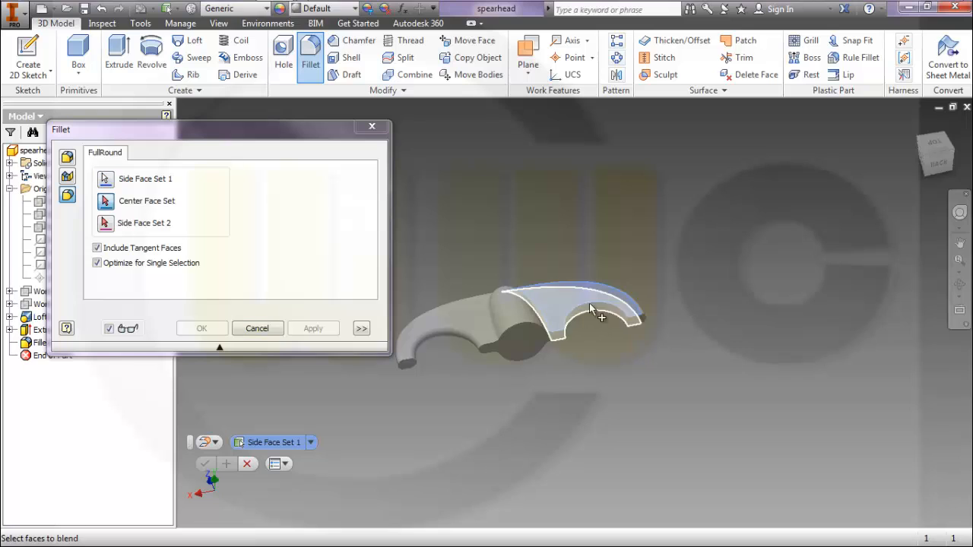
click(593, 311)
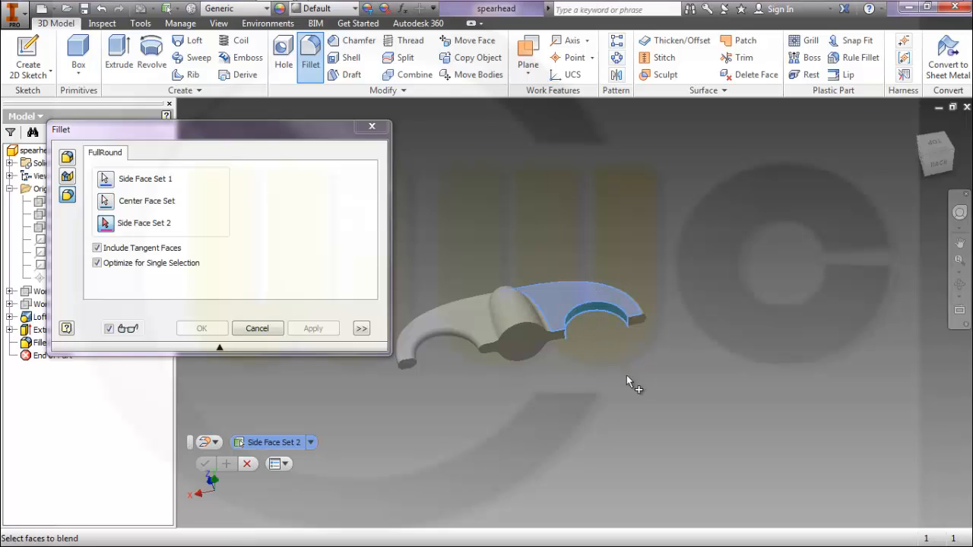
shift+middle_drag(627, 375, 613, 341)
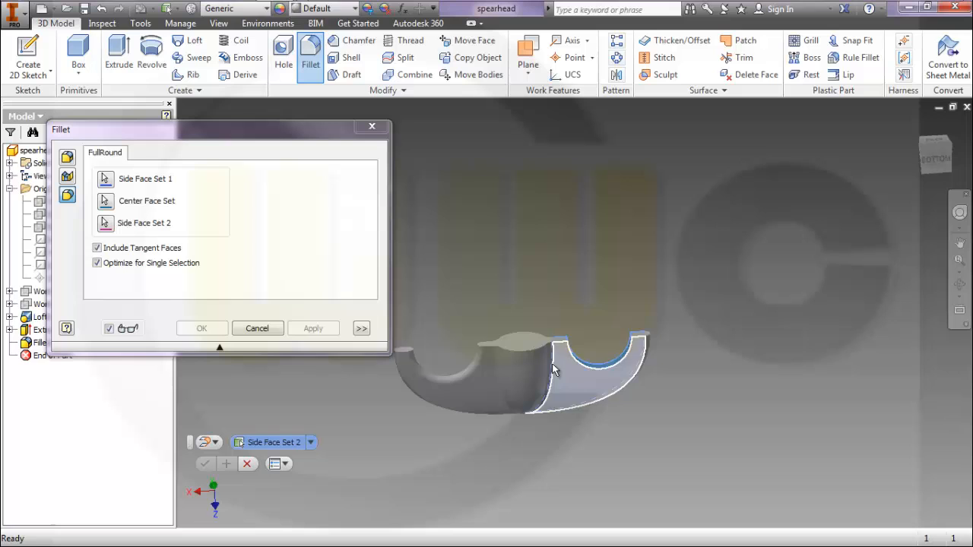
click(554, 370)
click(314, 331)
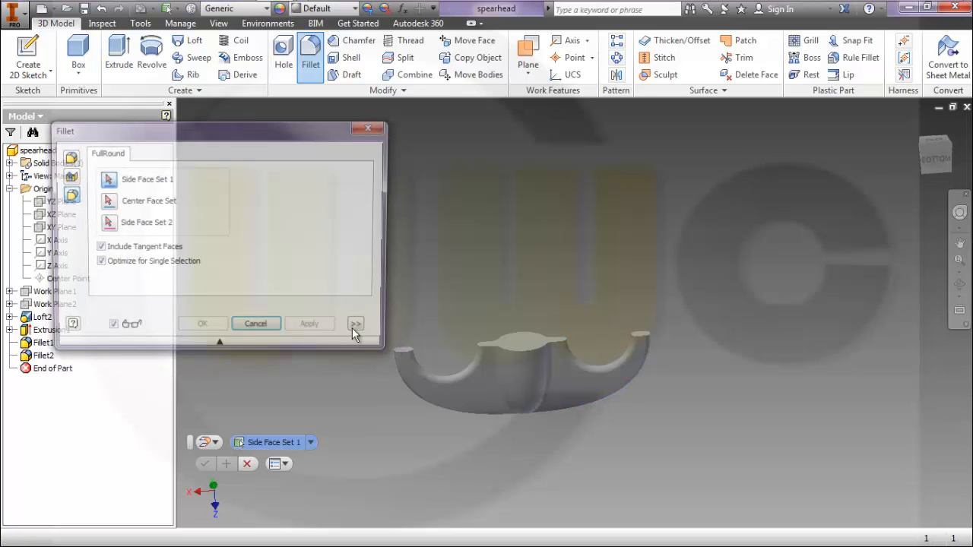
click(266, 330)
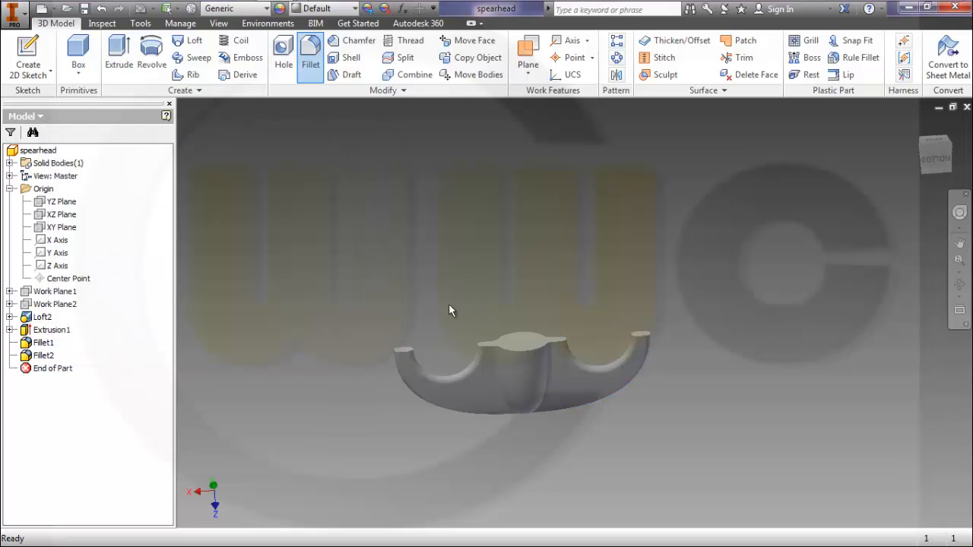
- Orbit to the hub and start a new constant-radius edge fillet
mouse_move(438, 278)
shift+middle_down()
mouse_move(456, 326)
mouse_move(548, 359)
mouse_move(540, 339)
mouse_move(516, 322)
shift+middle_up()
scroll(561, 355, up, 5)
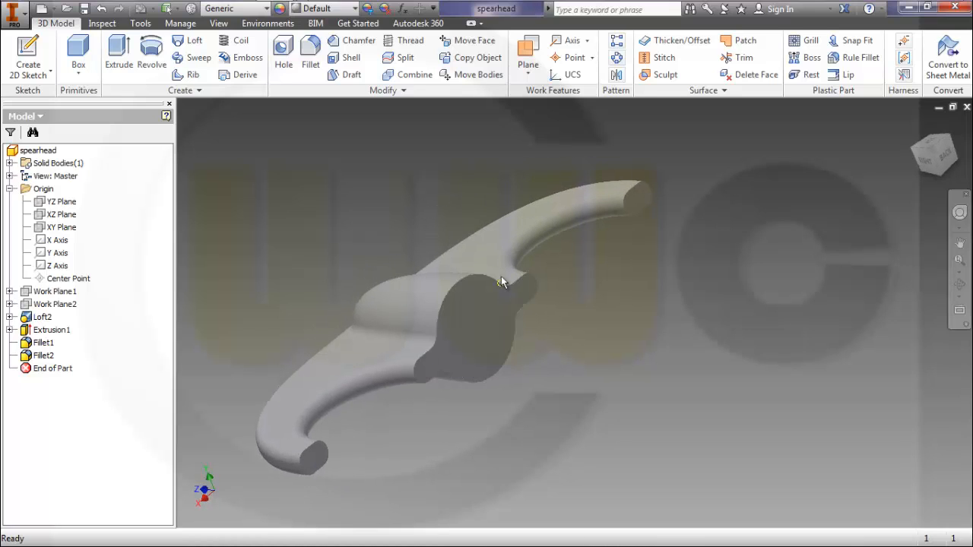
click(311, 57)
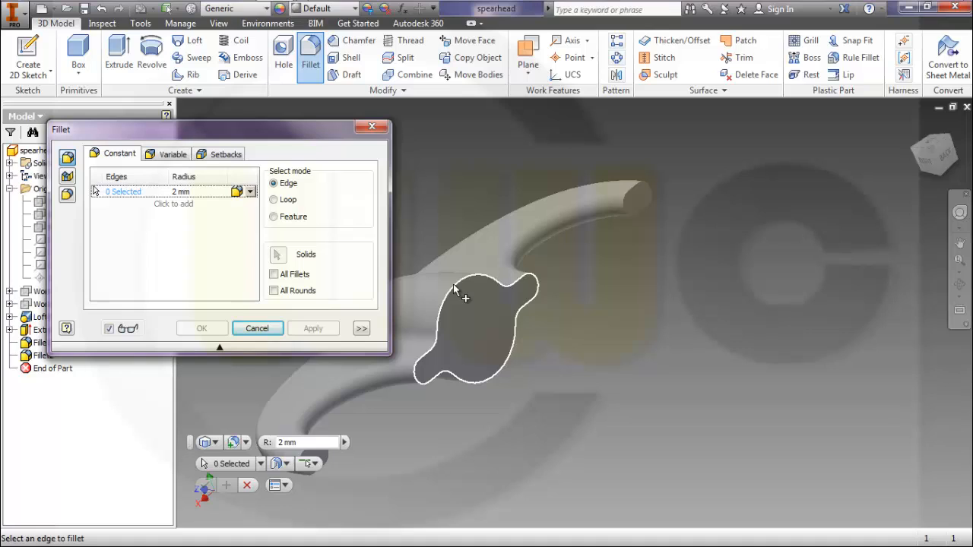
- Try a 2 mm fillet on the hub and blade-tip edge loops and dismiss the unblendable-edges warning
click(456, 287)
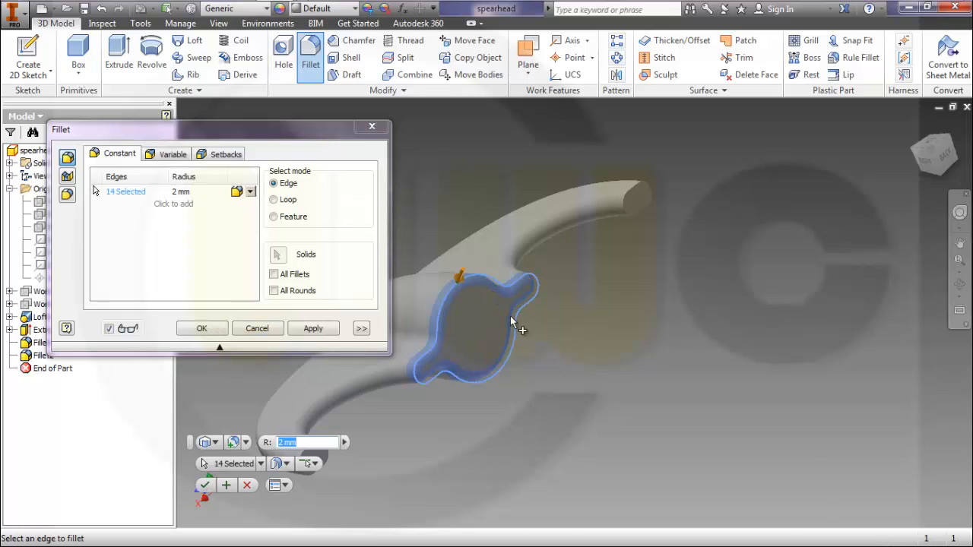
click(636, 202)
middle_drag(582, 370, 475, 360)
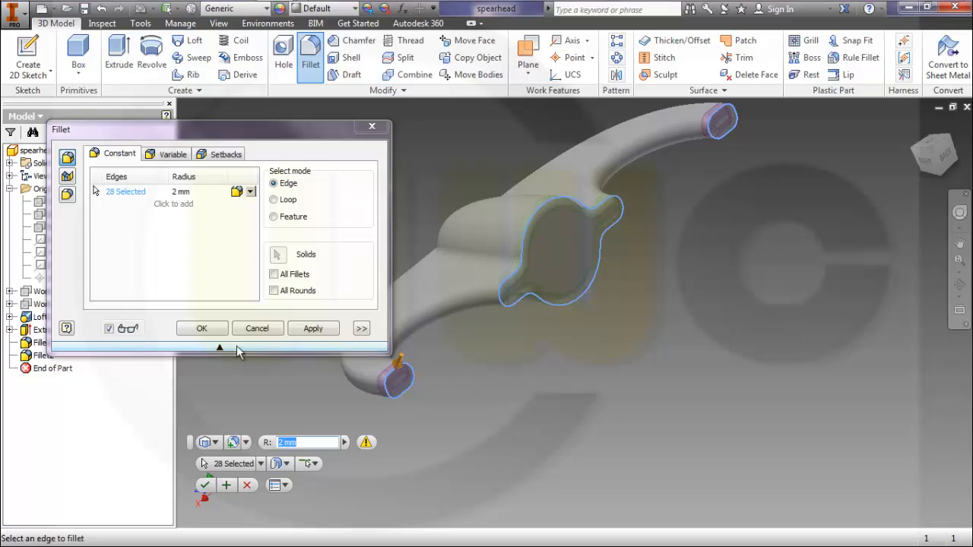
click(208, 333)
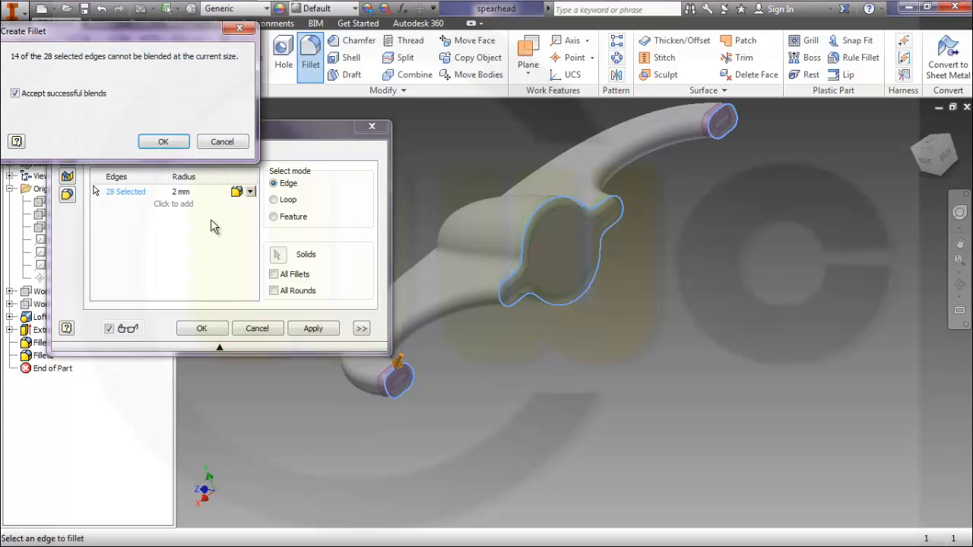
click(223, 143)
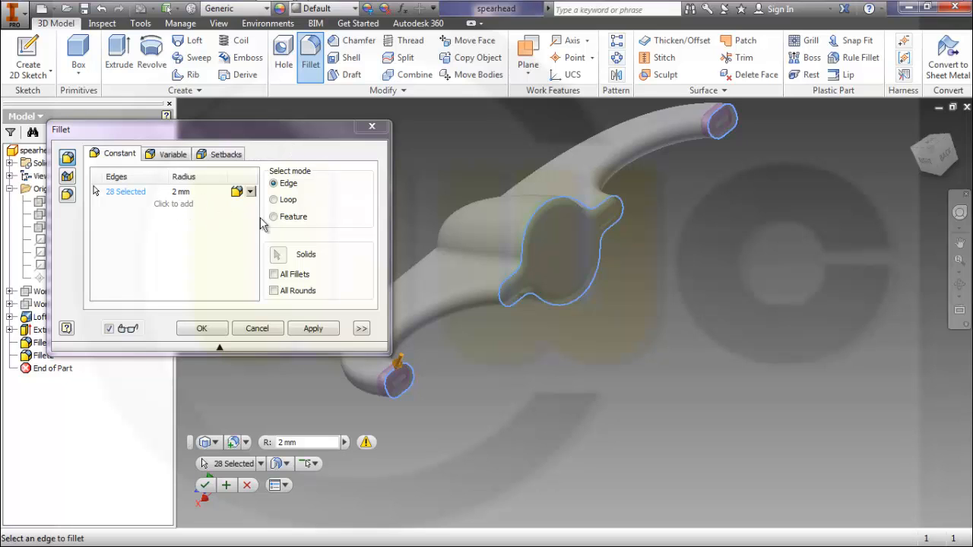
- Clear the selection and reselect only the hub cut-out edge loop for the 2 mm fillet
click(257, 328)
click(311, 53)
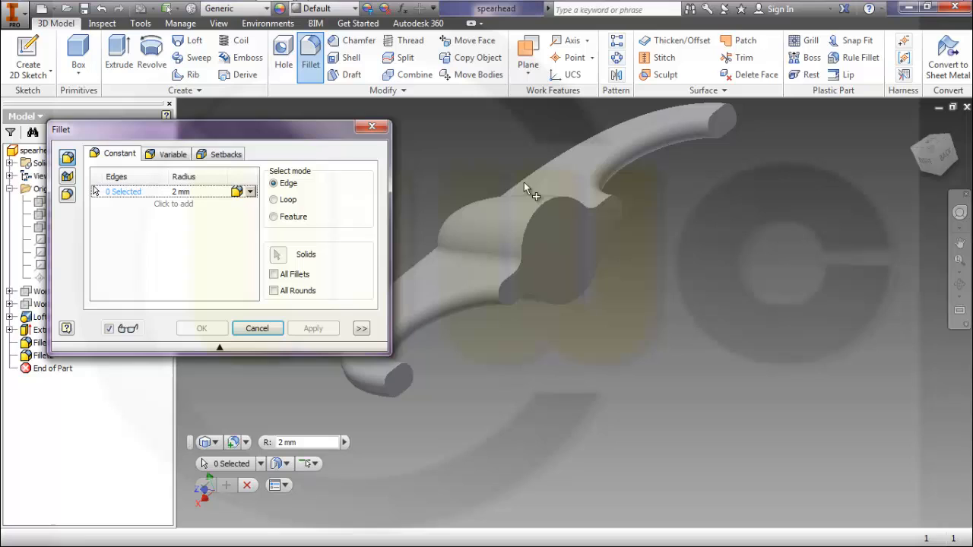
click(481, 259)
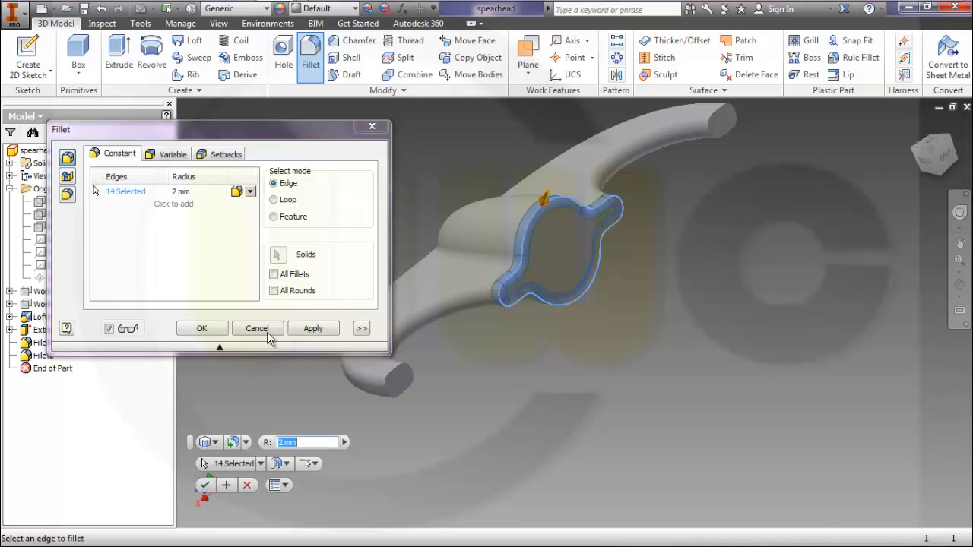
- Apply the 2 mm hub fillet (Fillet3), then attempt 2 mm on a blade-tip loop and edit after it fails
click(314, 329)
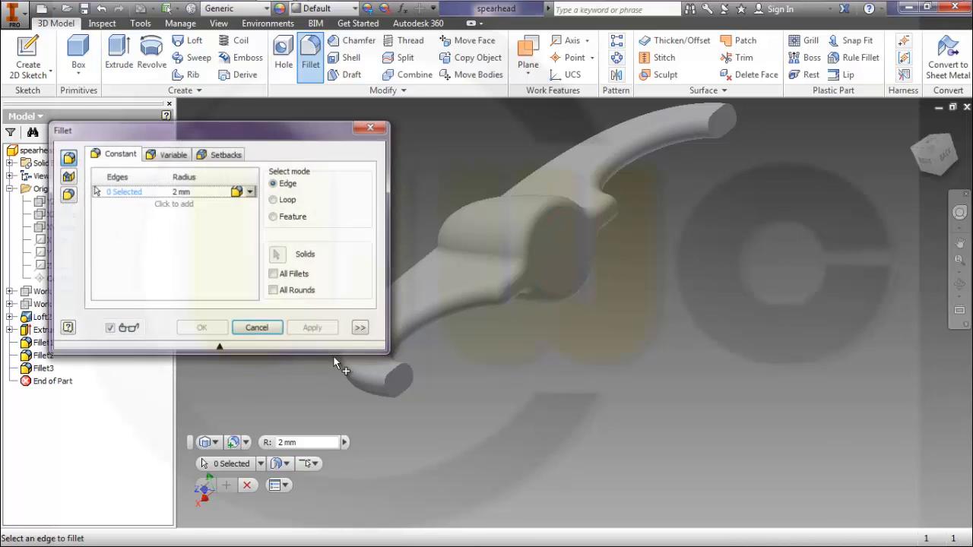
click(397, 385)
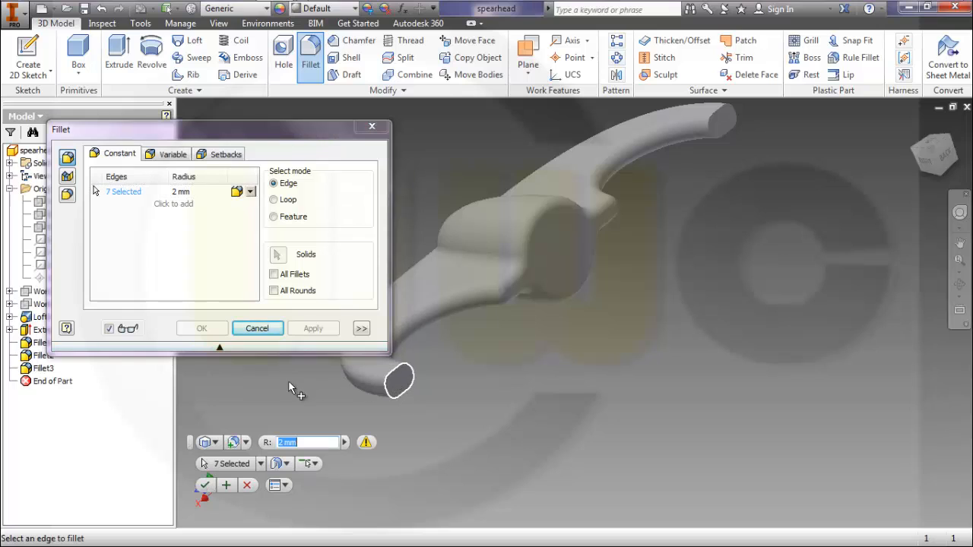
click(312, 329)
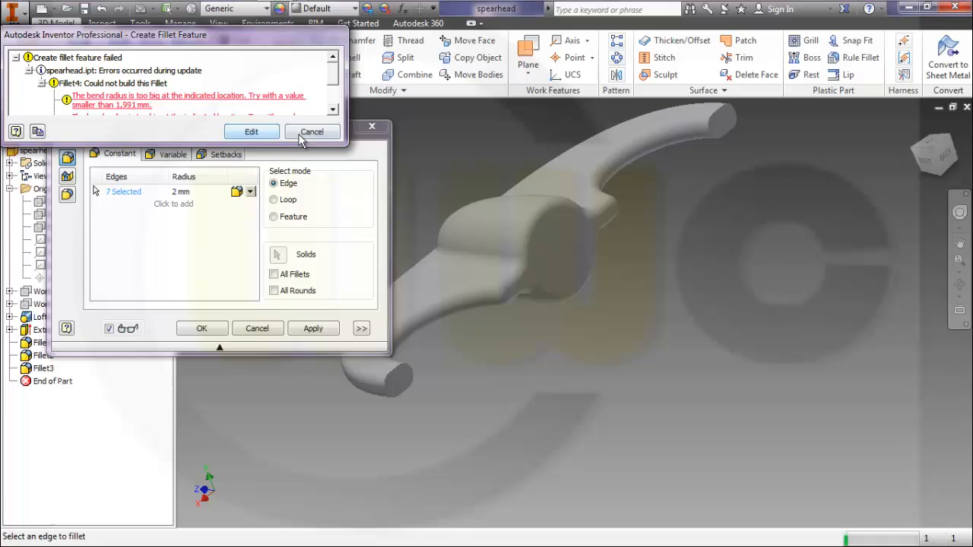
click(252, 131)
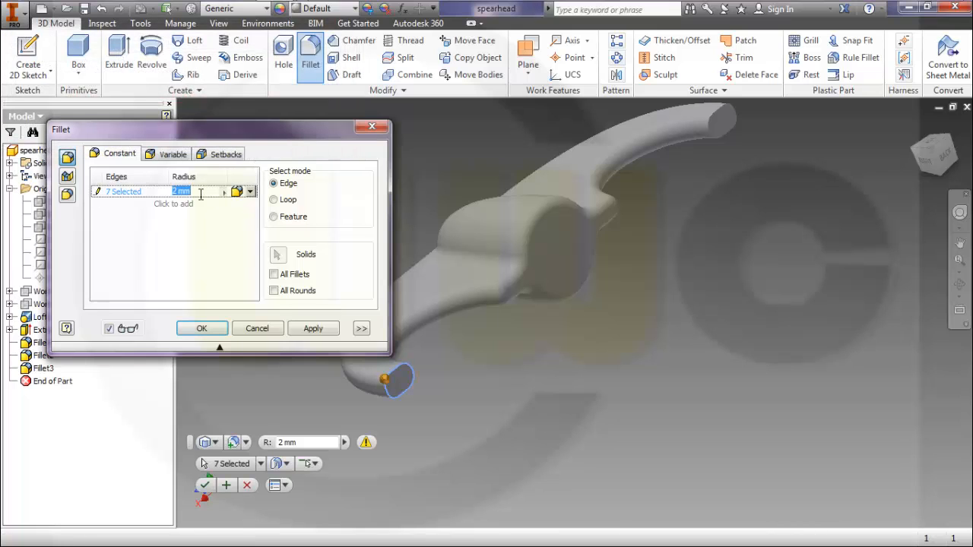
text(1)
- Fillet both blade-tip edge loops at 1 mm radius (Fillet4, Fillet5) and finish
click(313, 330)
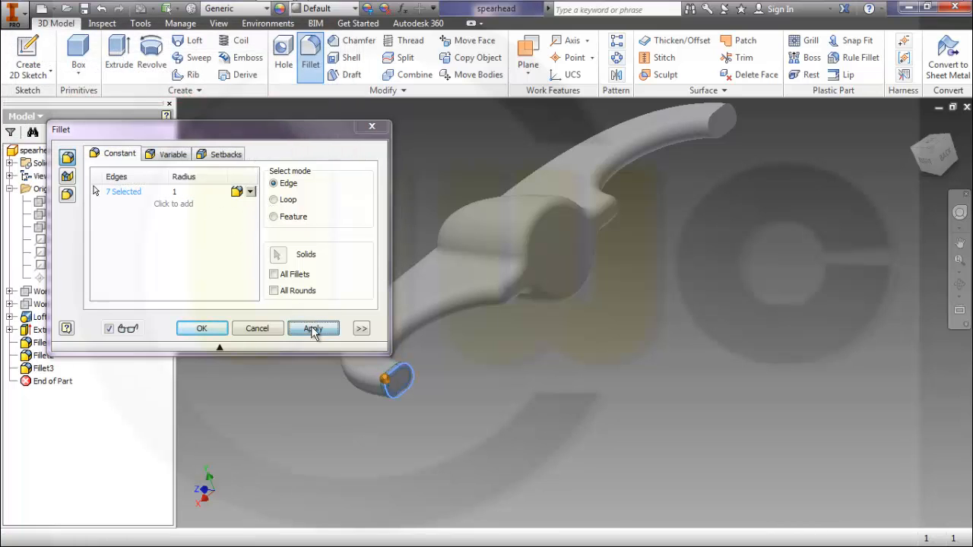
click(716, 122)
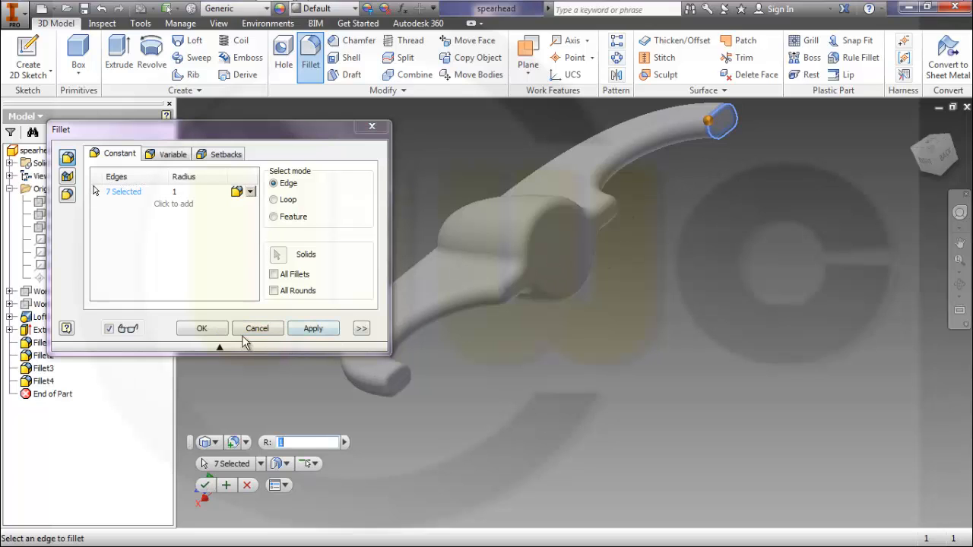
click(219, 330)
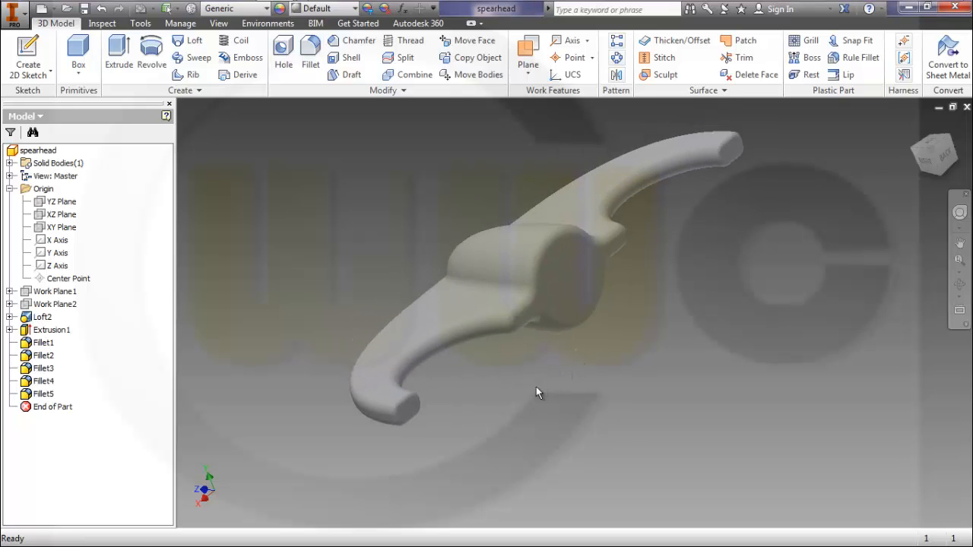
mouse_move(536, 386)
shift+middle_down()
mouse_move(656, 359)
mouse_move(647, 360)
shift+middle_up()
scroll(592, 372, up, 3)
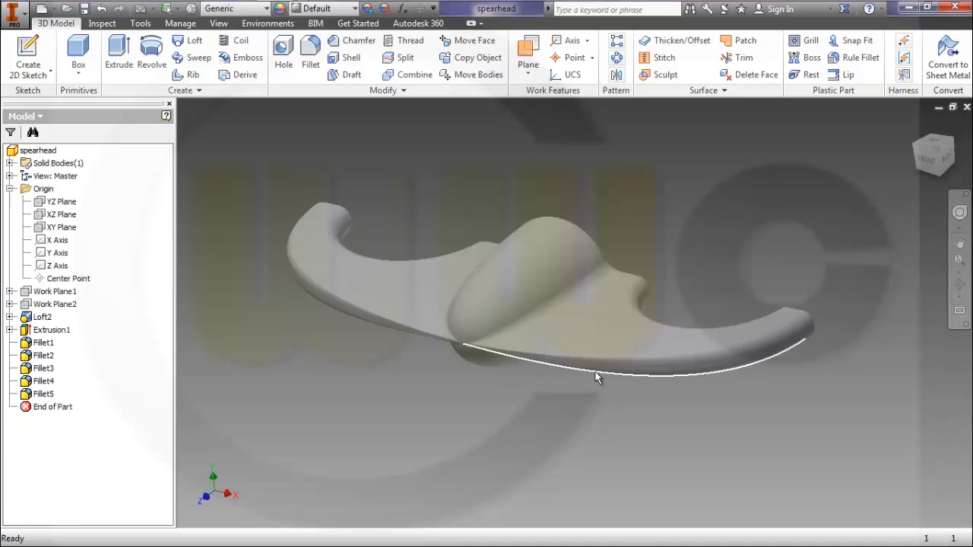
mouse_move(575, 388)
shift+middle_down()
mouse_move(586, 381)
mouse_move(535, 398)
shift+middle_up()
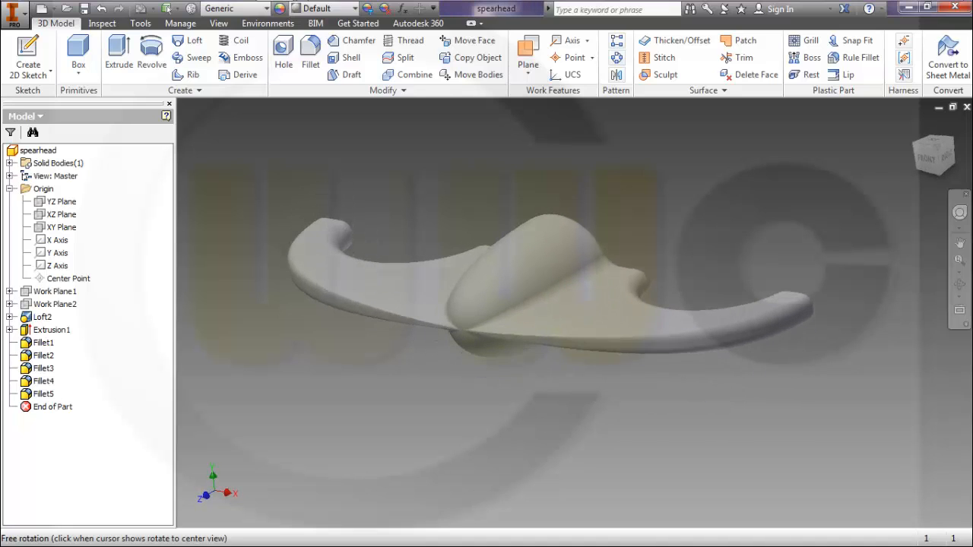